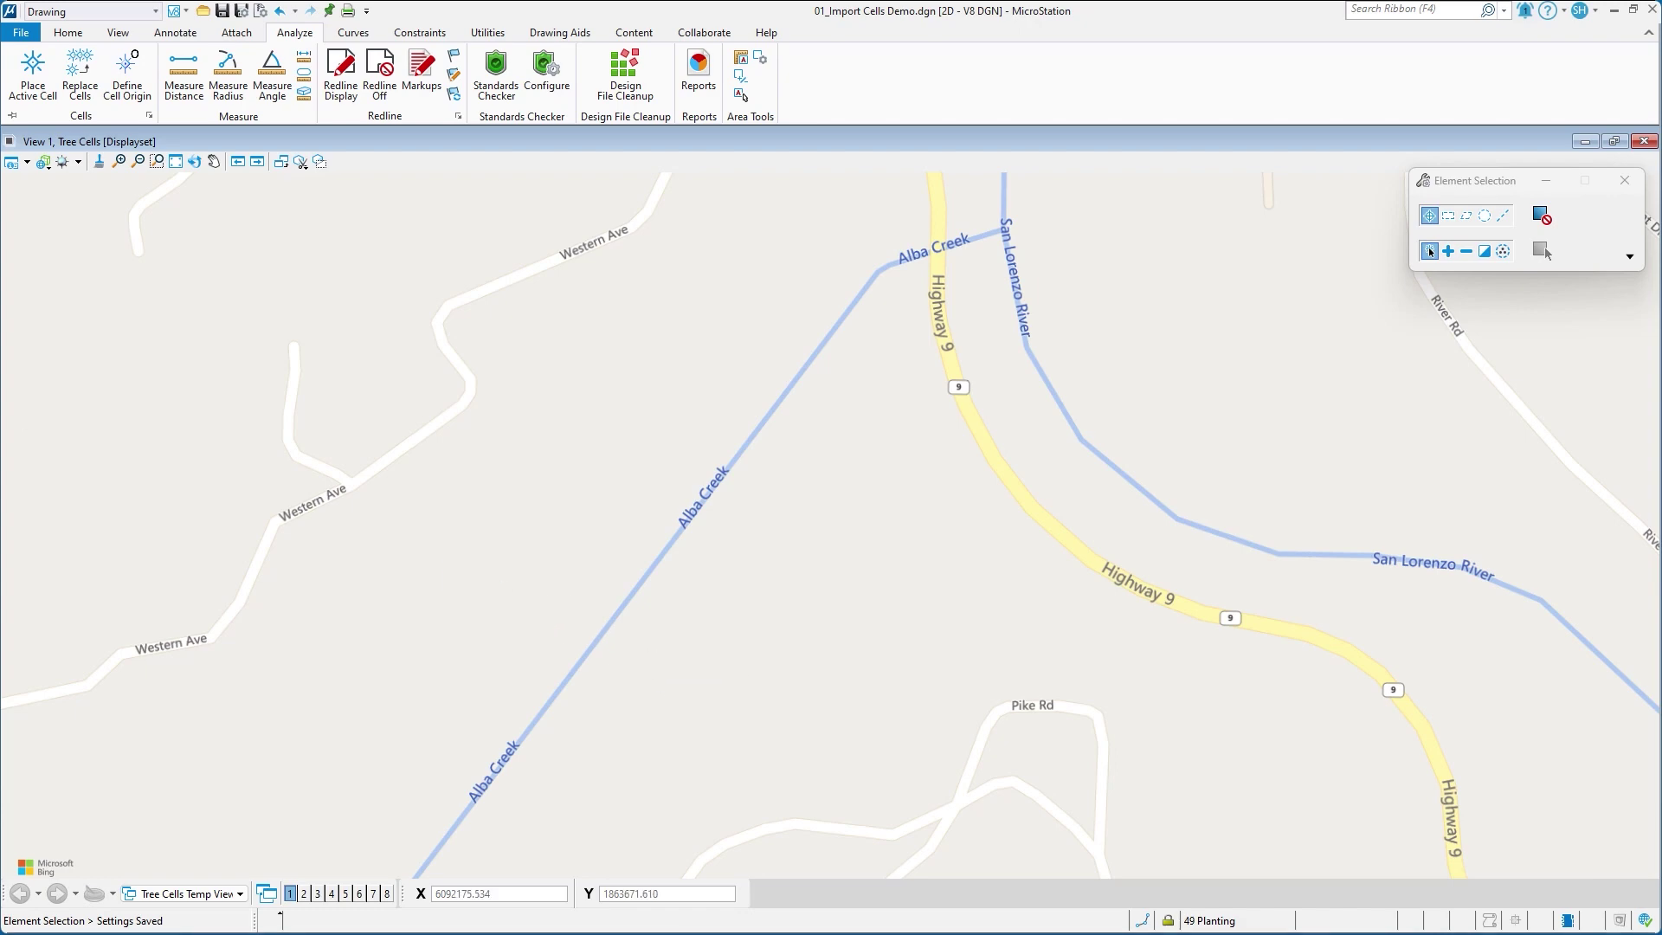
# Reload the ImportPoints_CE project in VBA Manager so the Import Points CE 3.1 dialog opens
pyautogui.hotkey('alt', 'Tab')
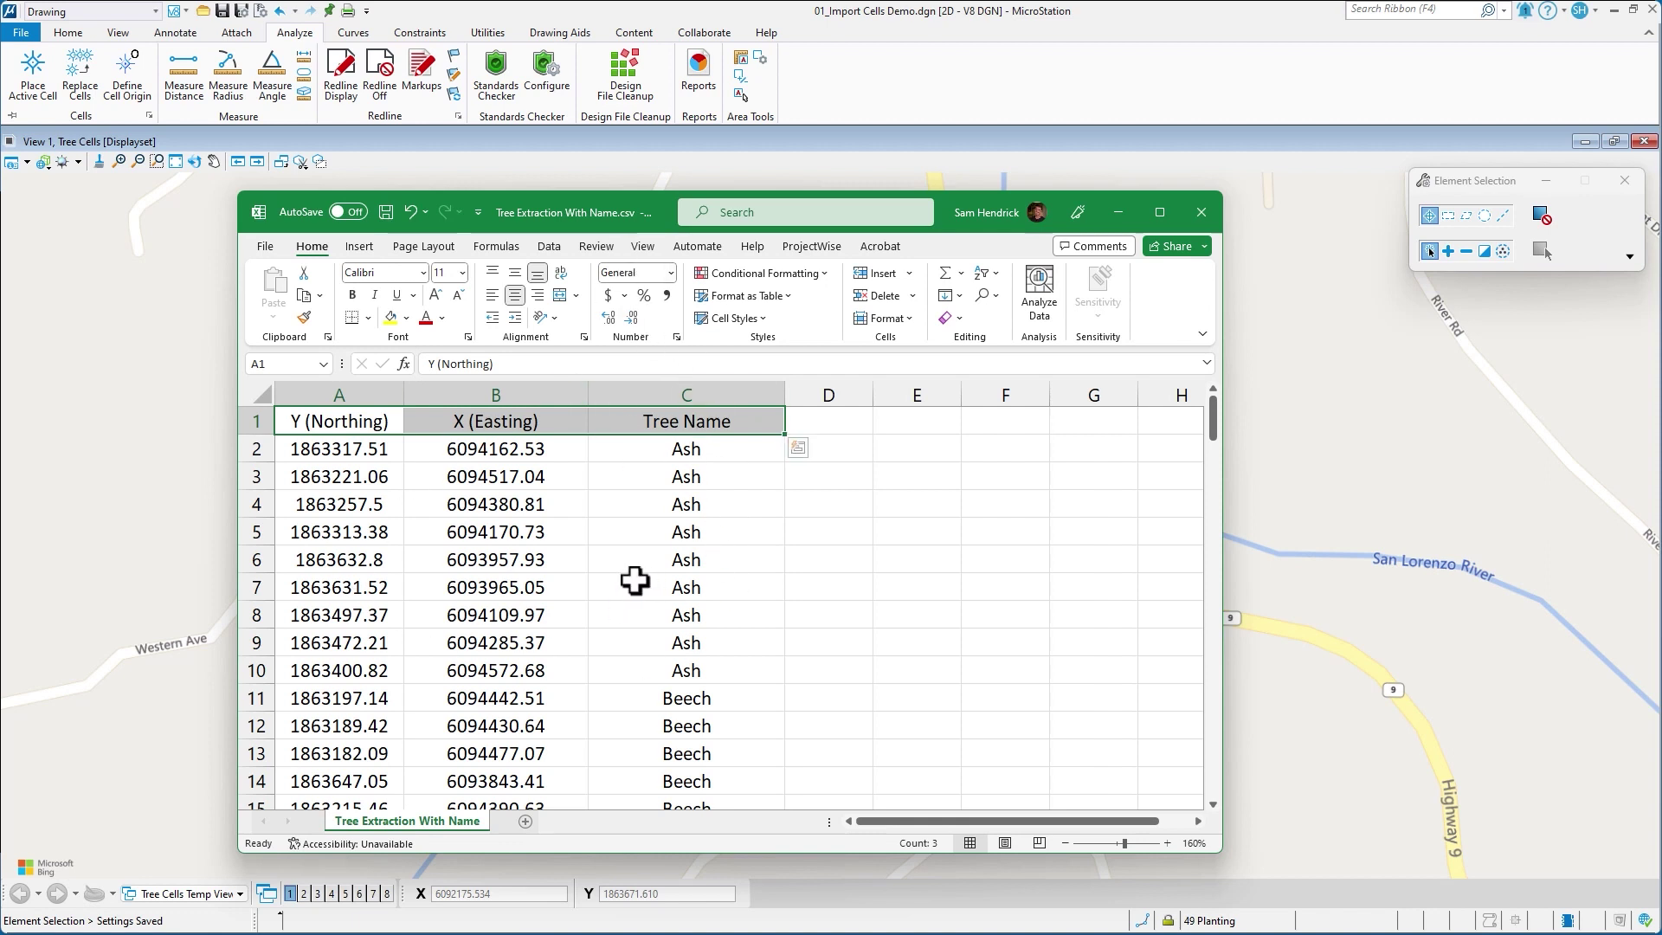
pyautogui.moveTo(615, 211); pyautogui.dragTo(512, 227)
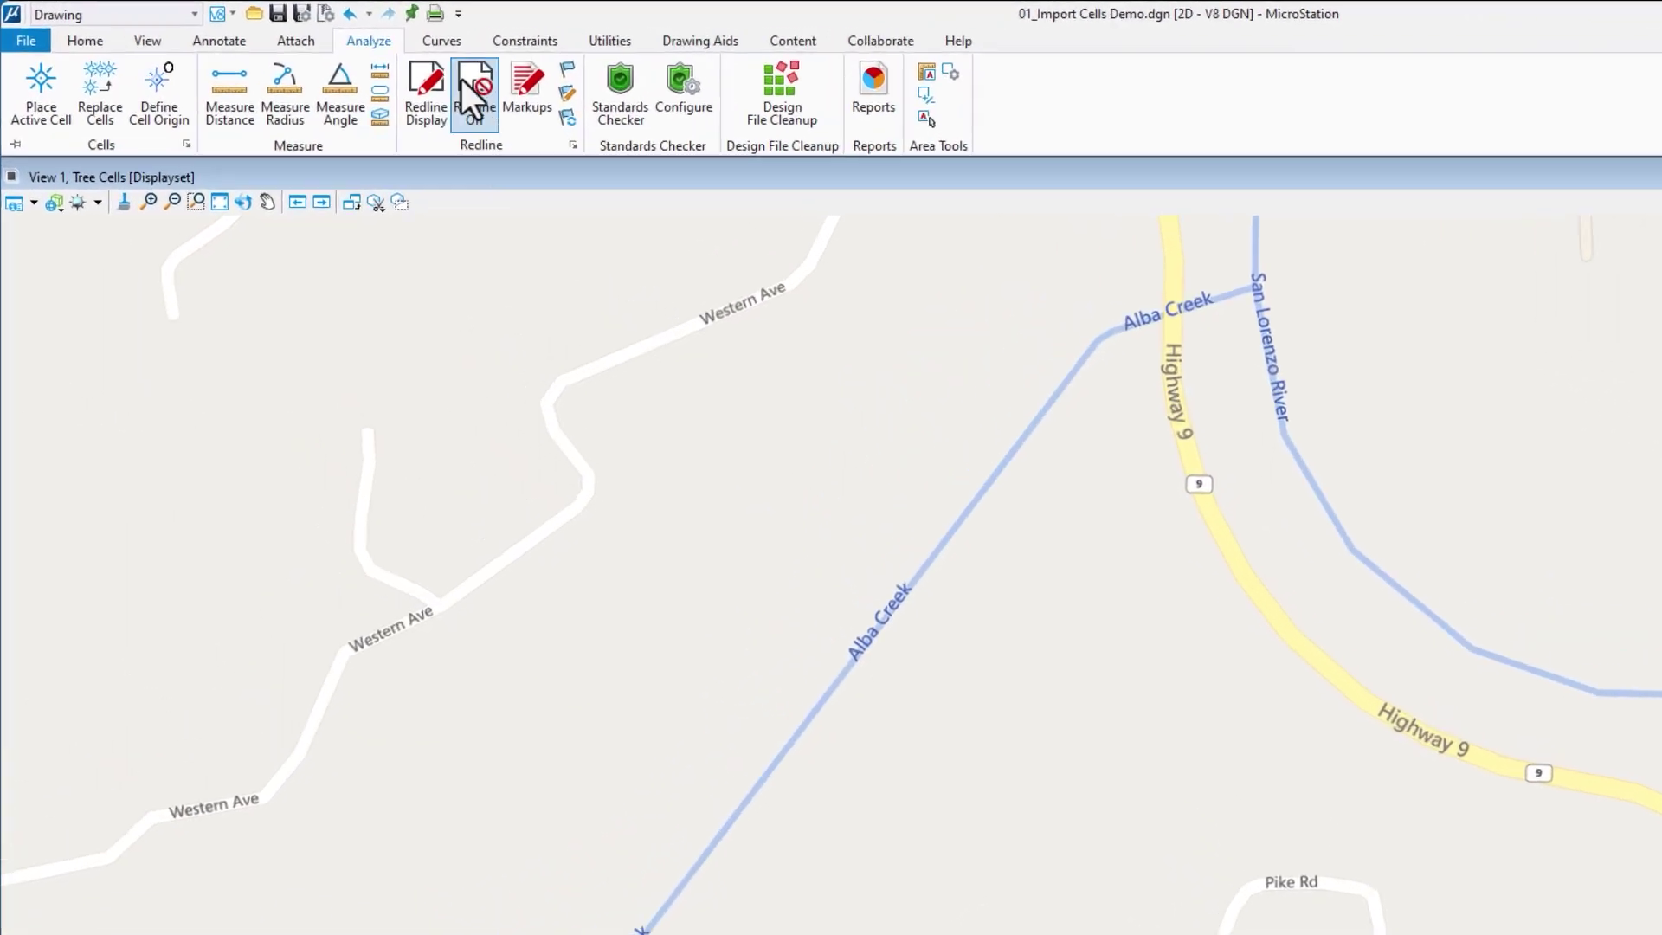
pyautogui.click(608, 42)
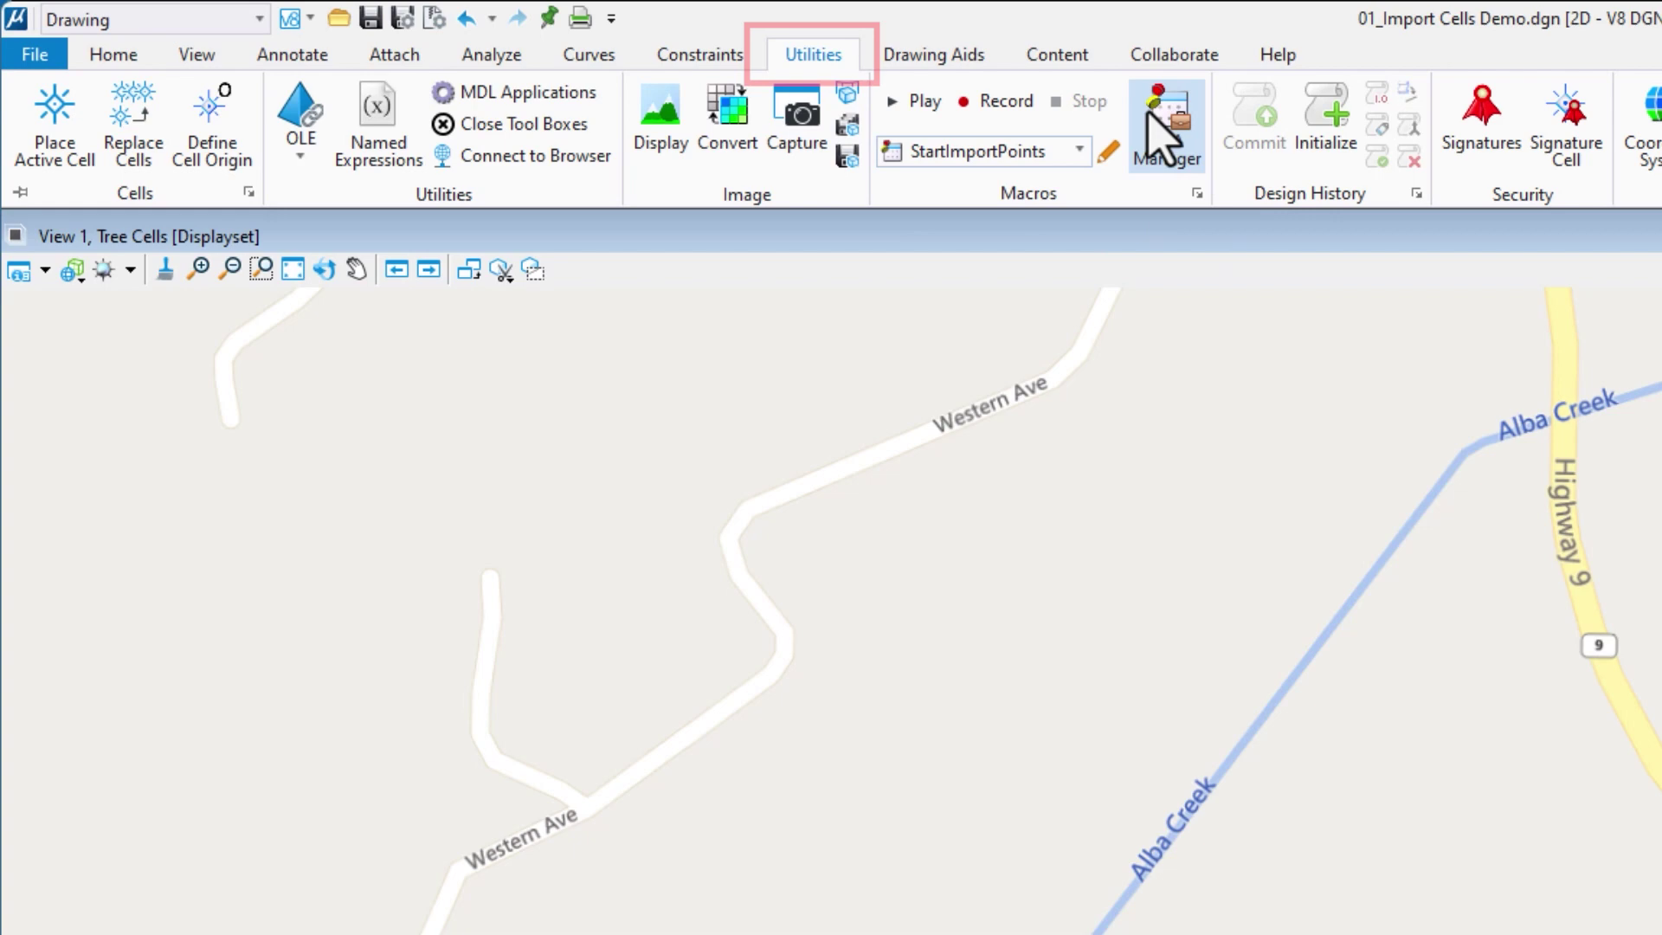
pyautogui.click(1170, 126)
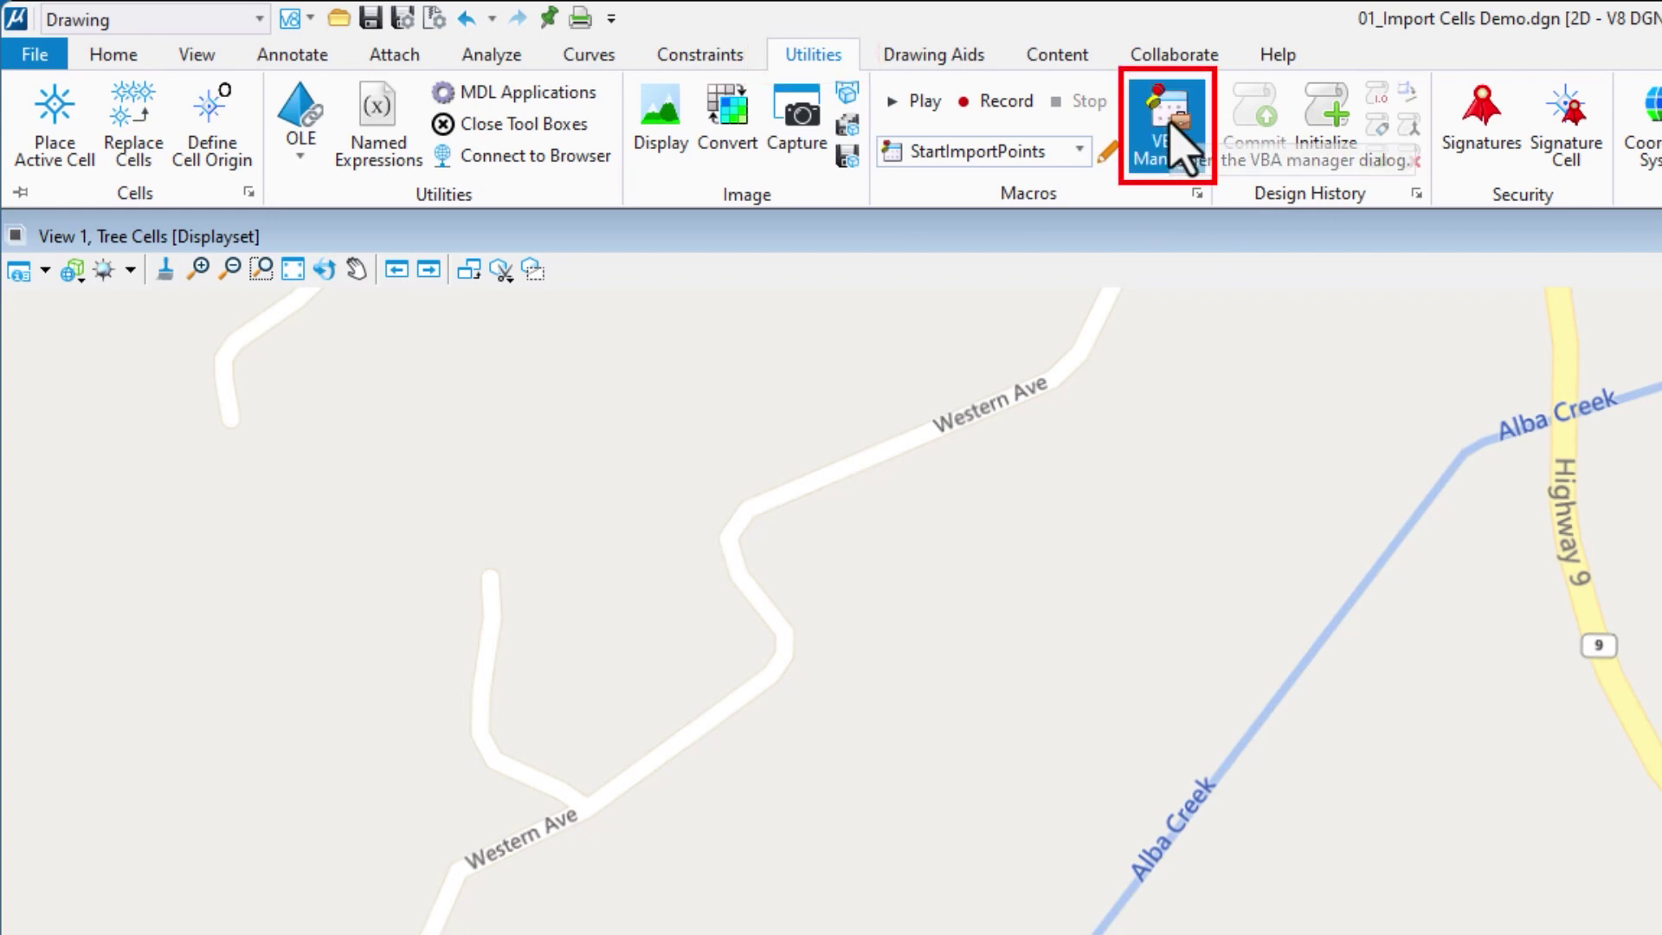
pyautogui.moveTo(647, 123); pyautogui.dragTo(664, 378)
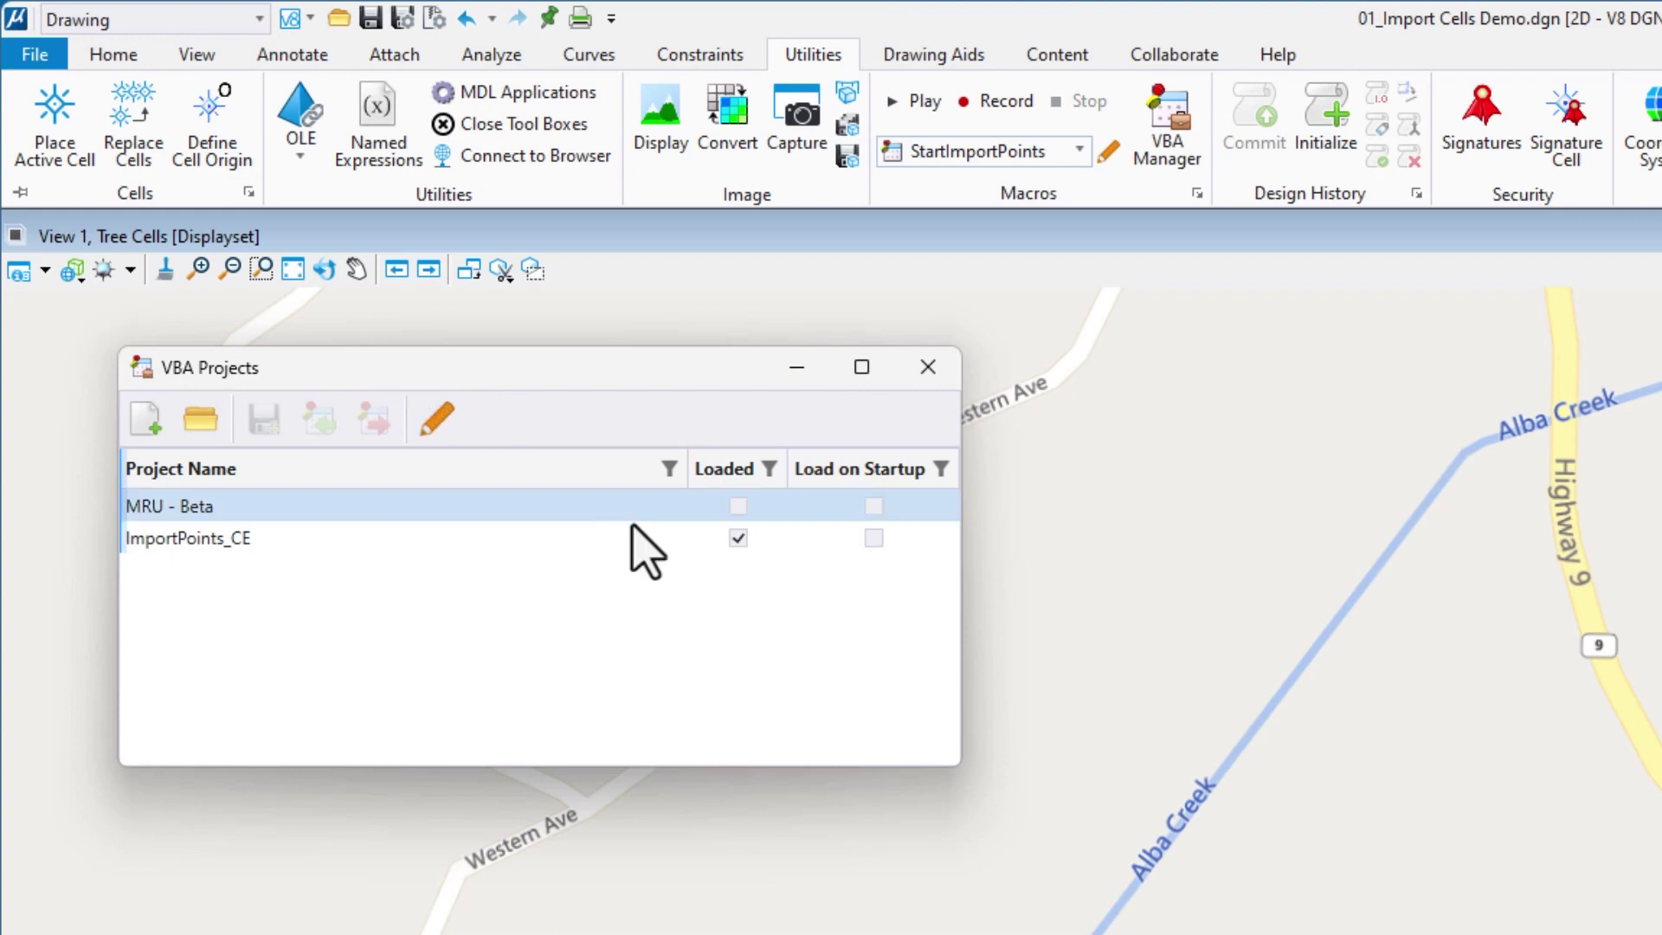
pyautogui.click(738, 537)
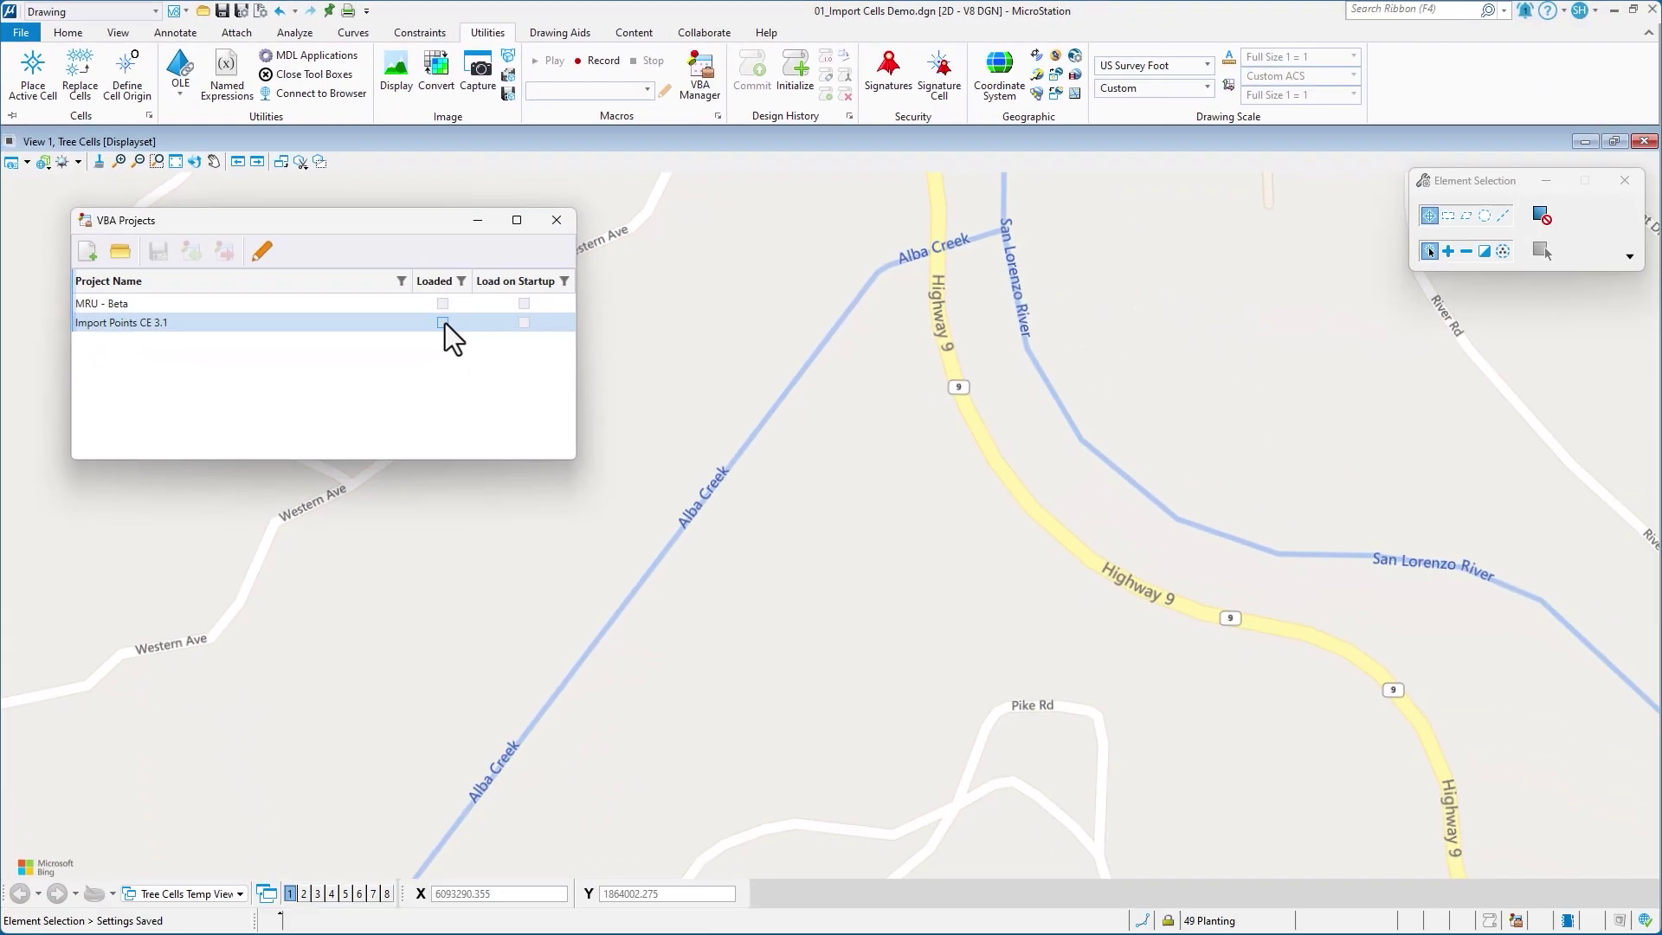
pyautogui.click(553, 403)
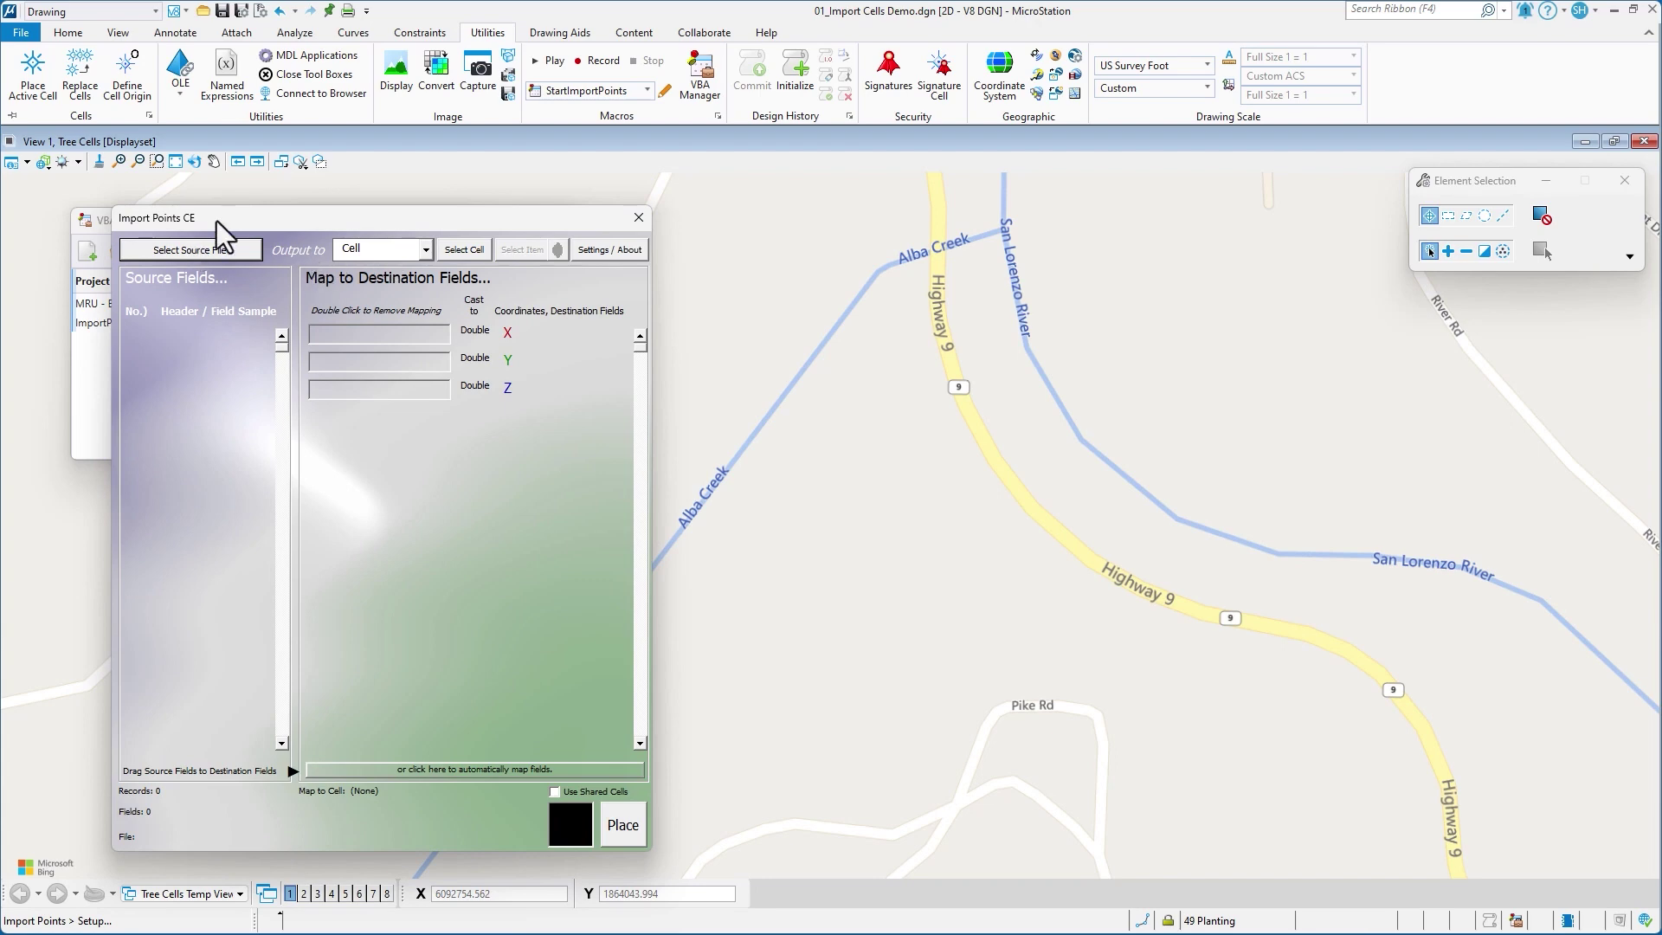
# Load the Tree Extraction CSV's 128 records as the source file, keeping Cell as the output type
pyautogui.moveTo(216, 221); pyautogui.dragTo(196, 198)
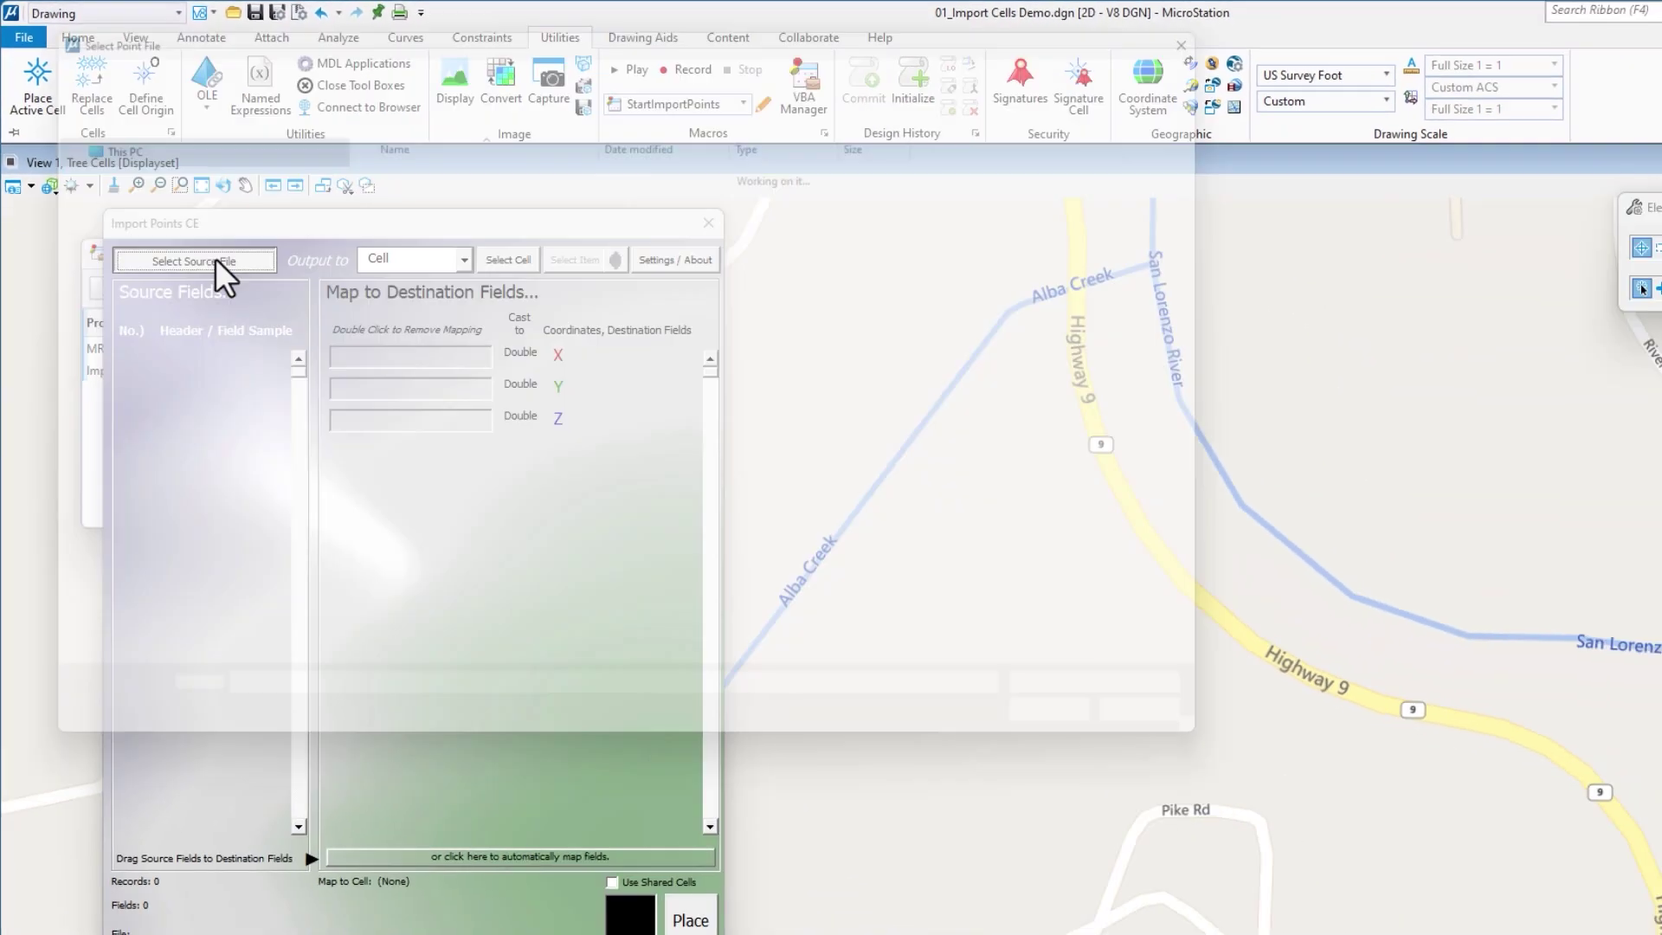
pyautogui.click(320, 382)
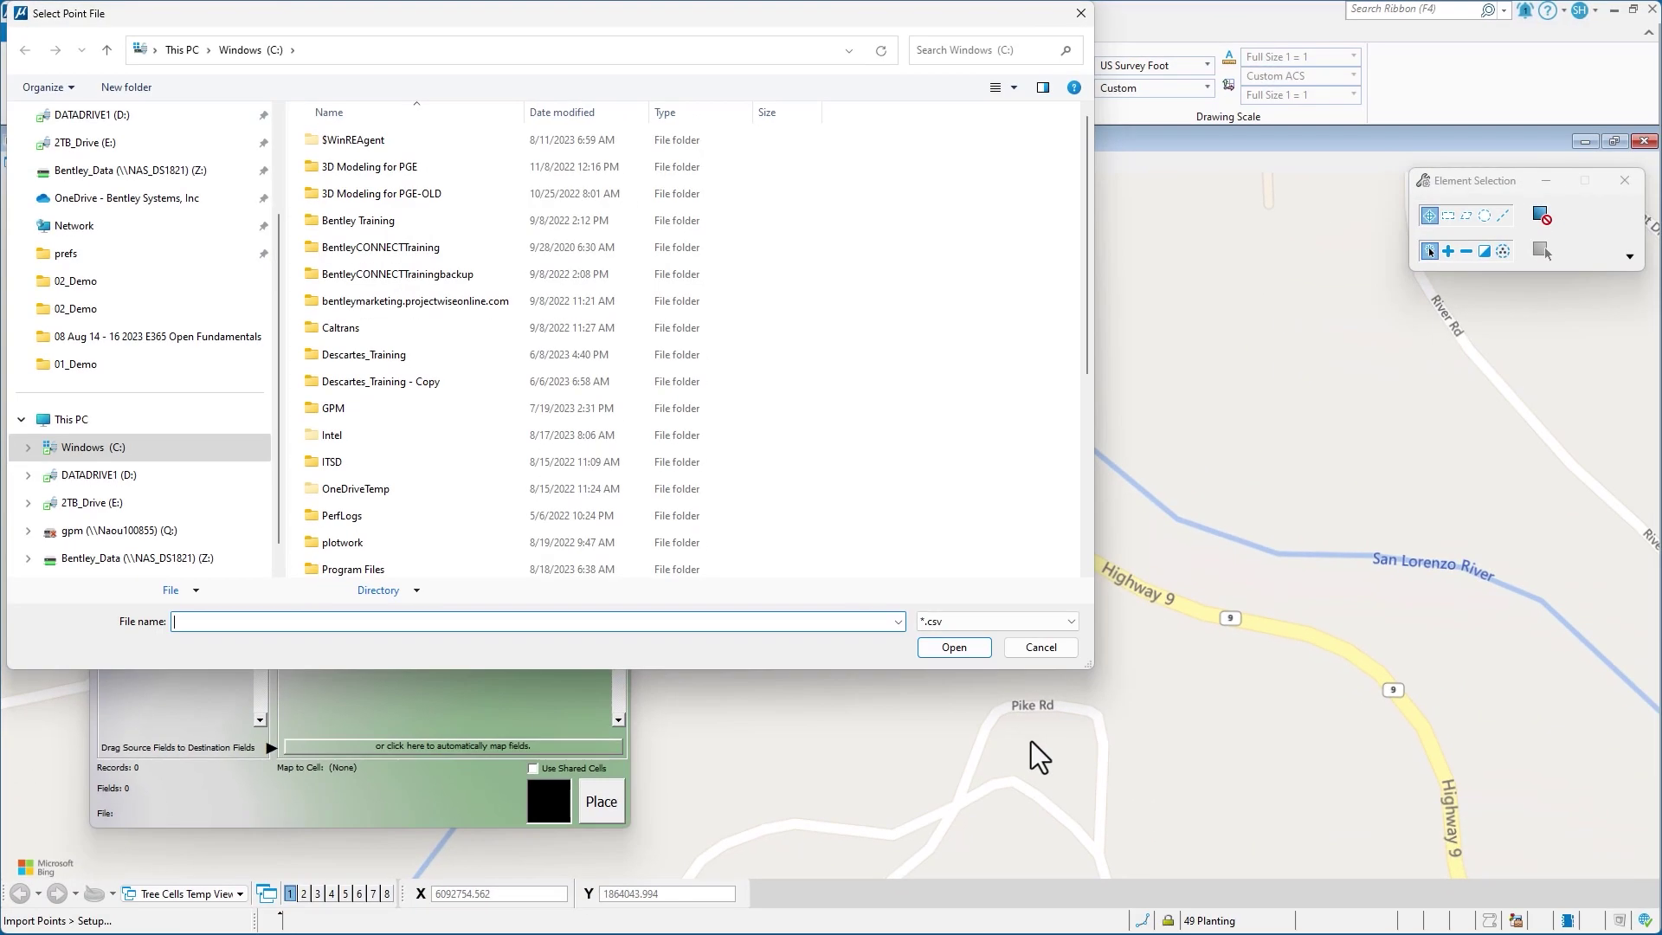
pyautogui.click(897, 620)
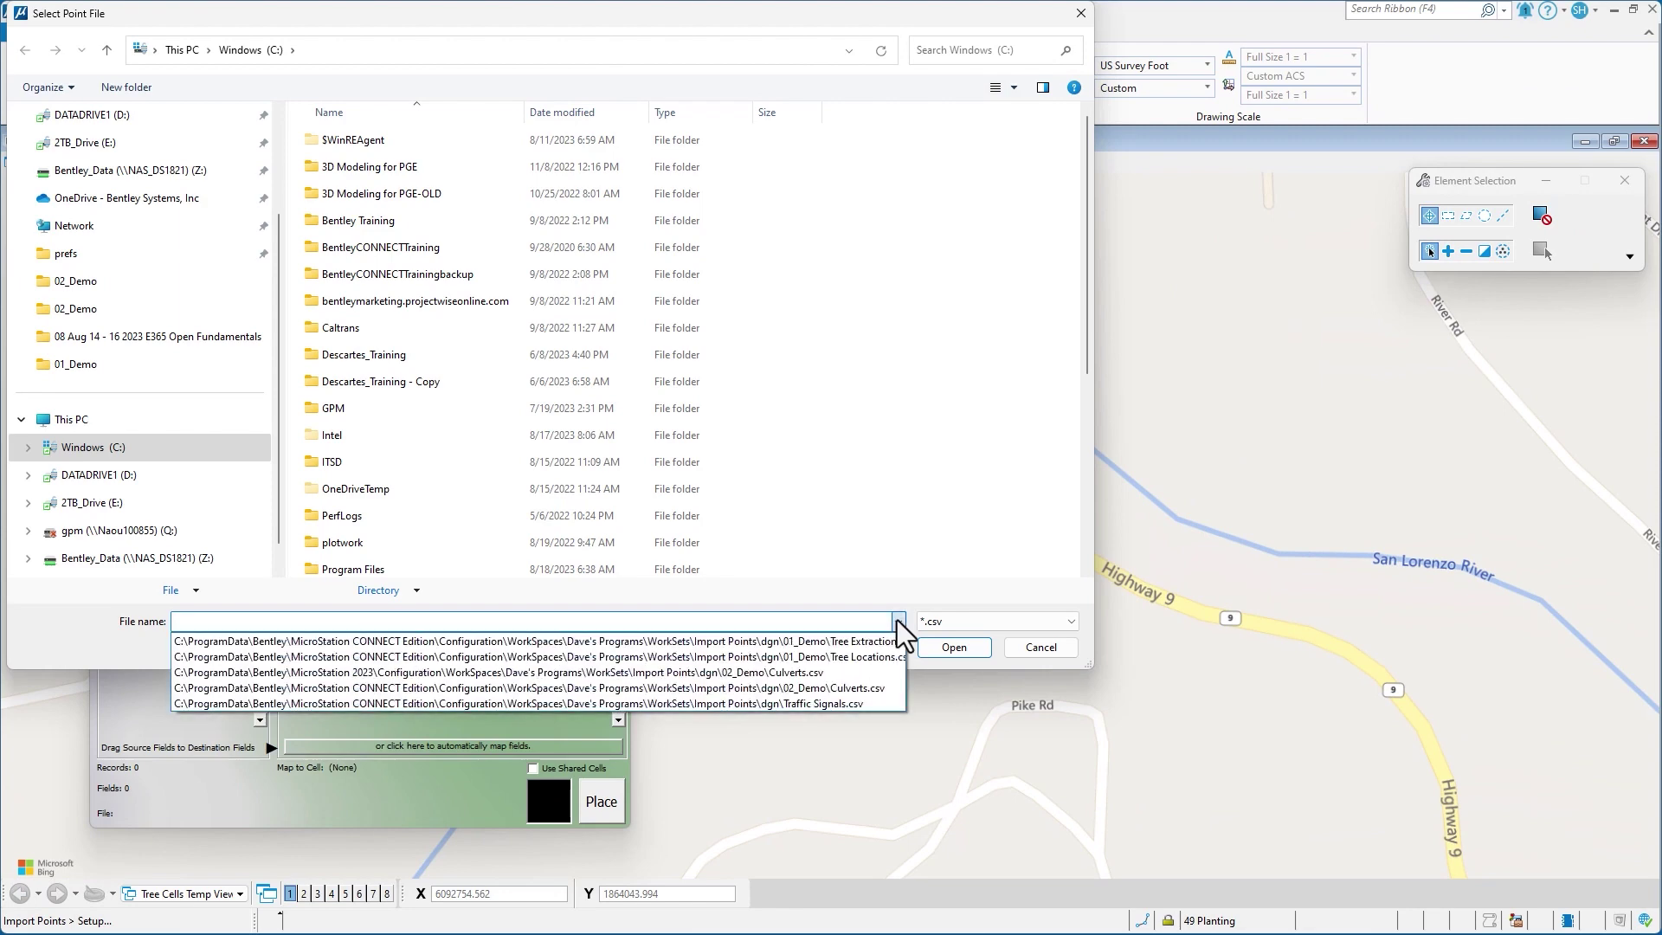
pyautogui.click(836, 641)
pyautogui.click(952, 649)
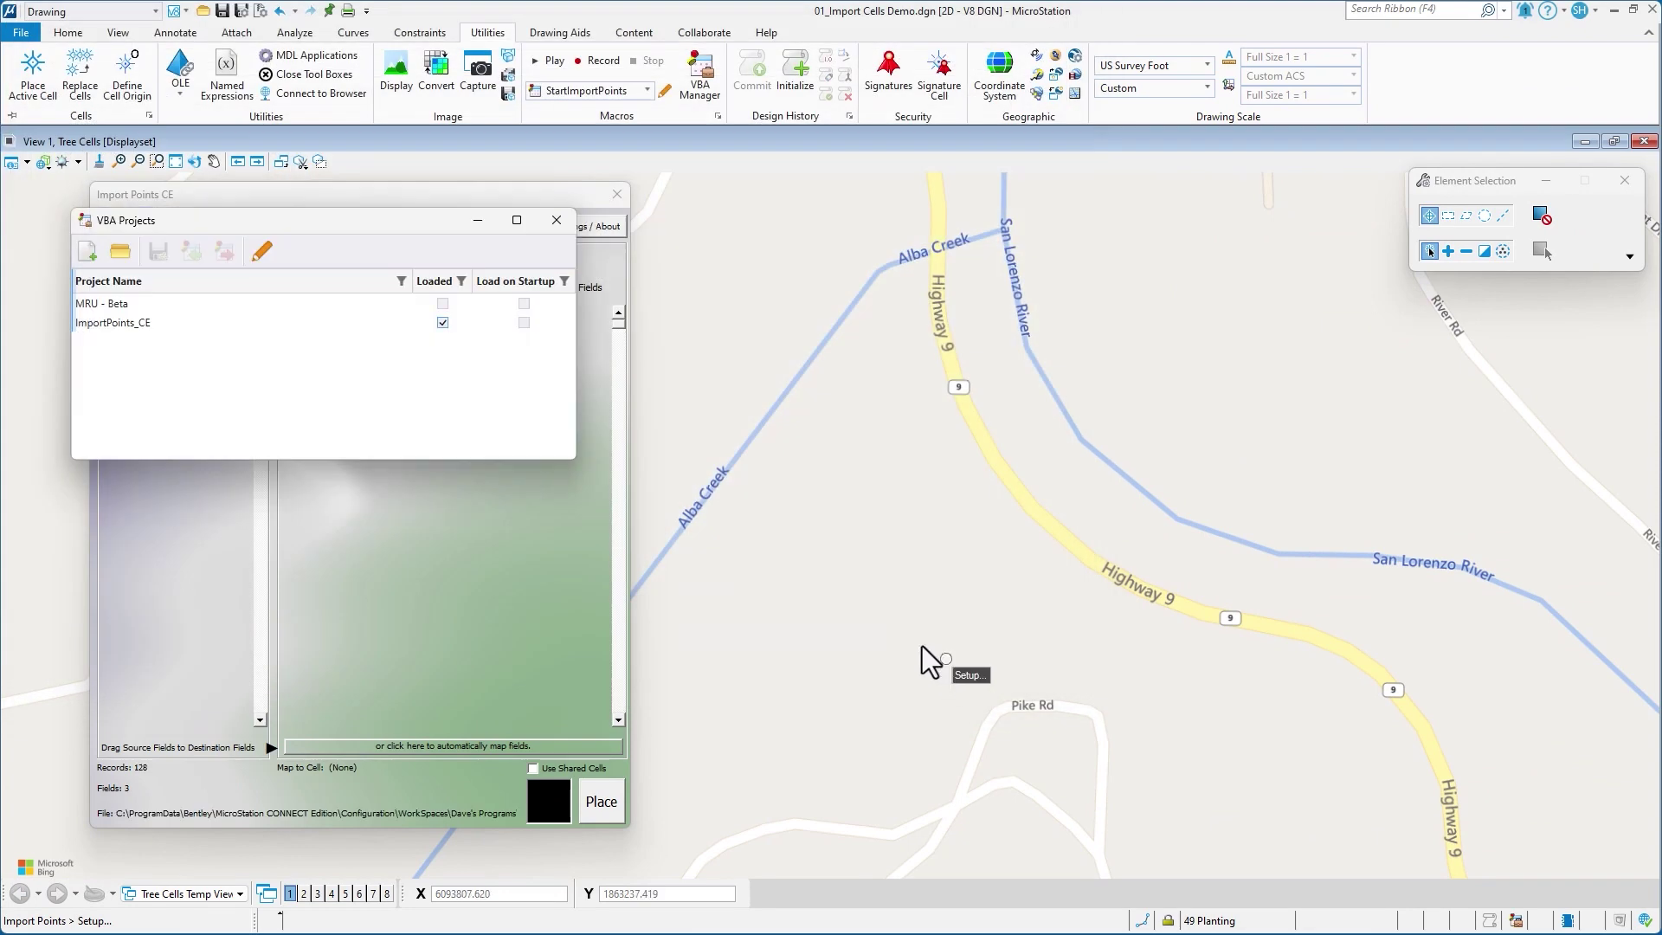
pyautogui.click(554, 221)
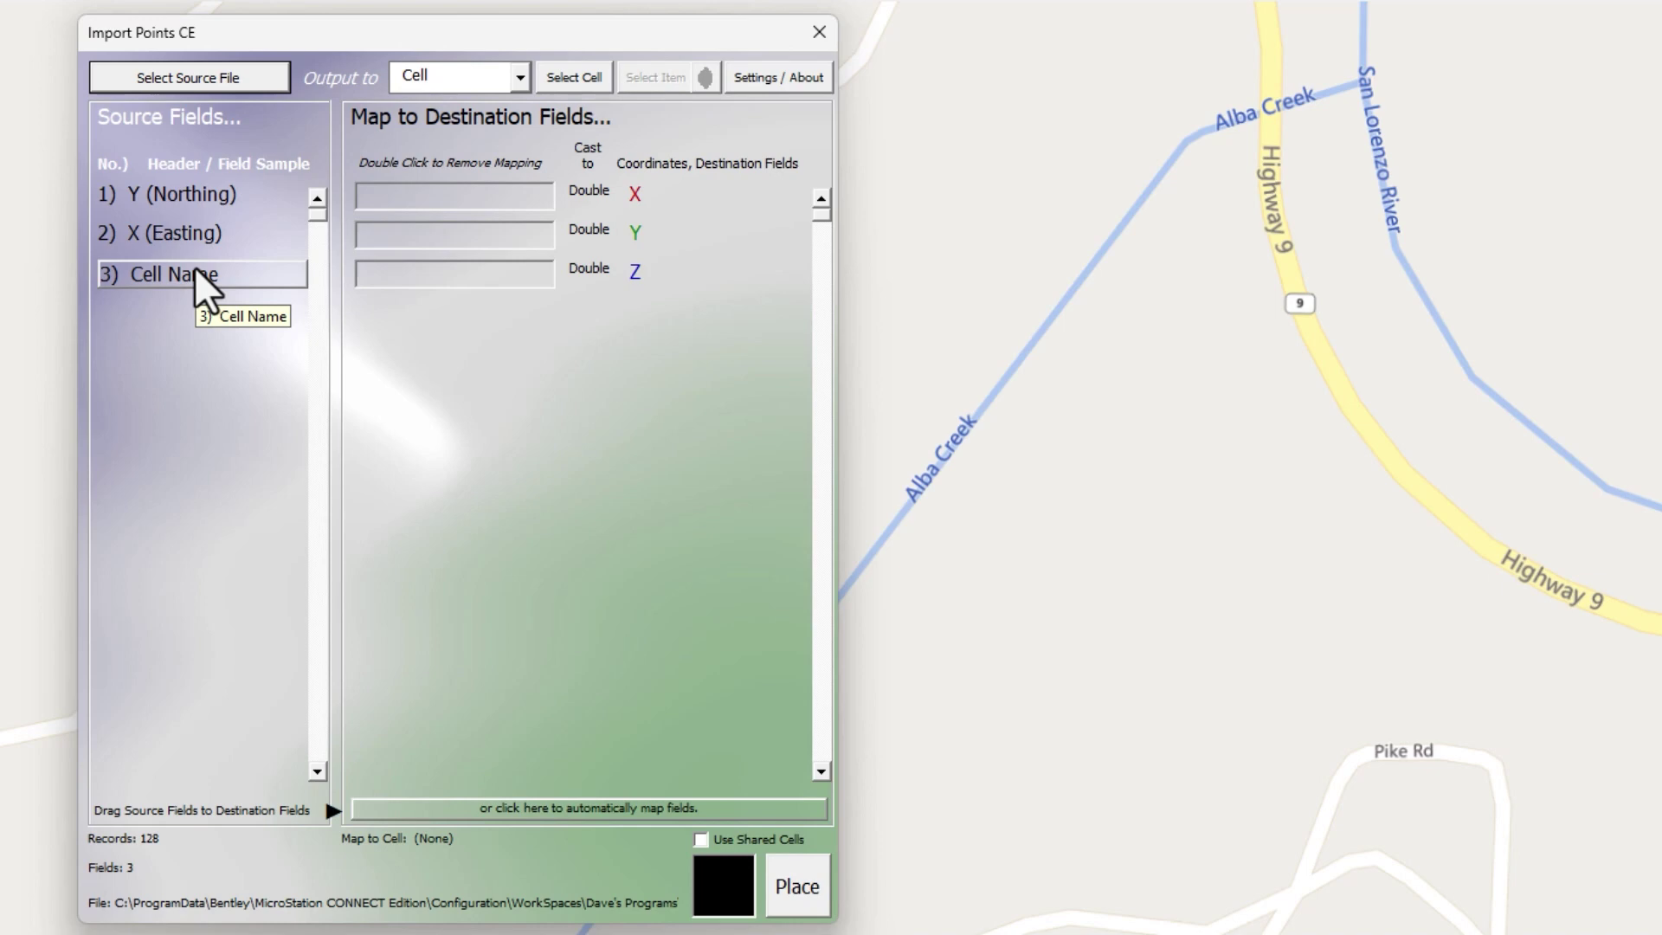
pyautogui.click(429, 76)
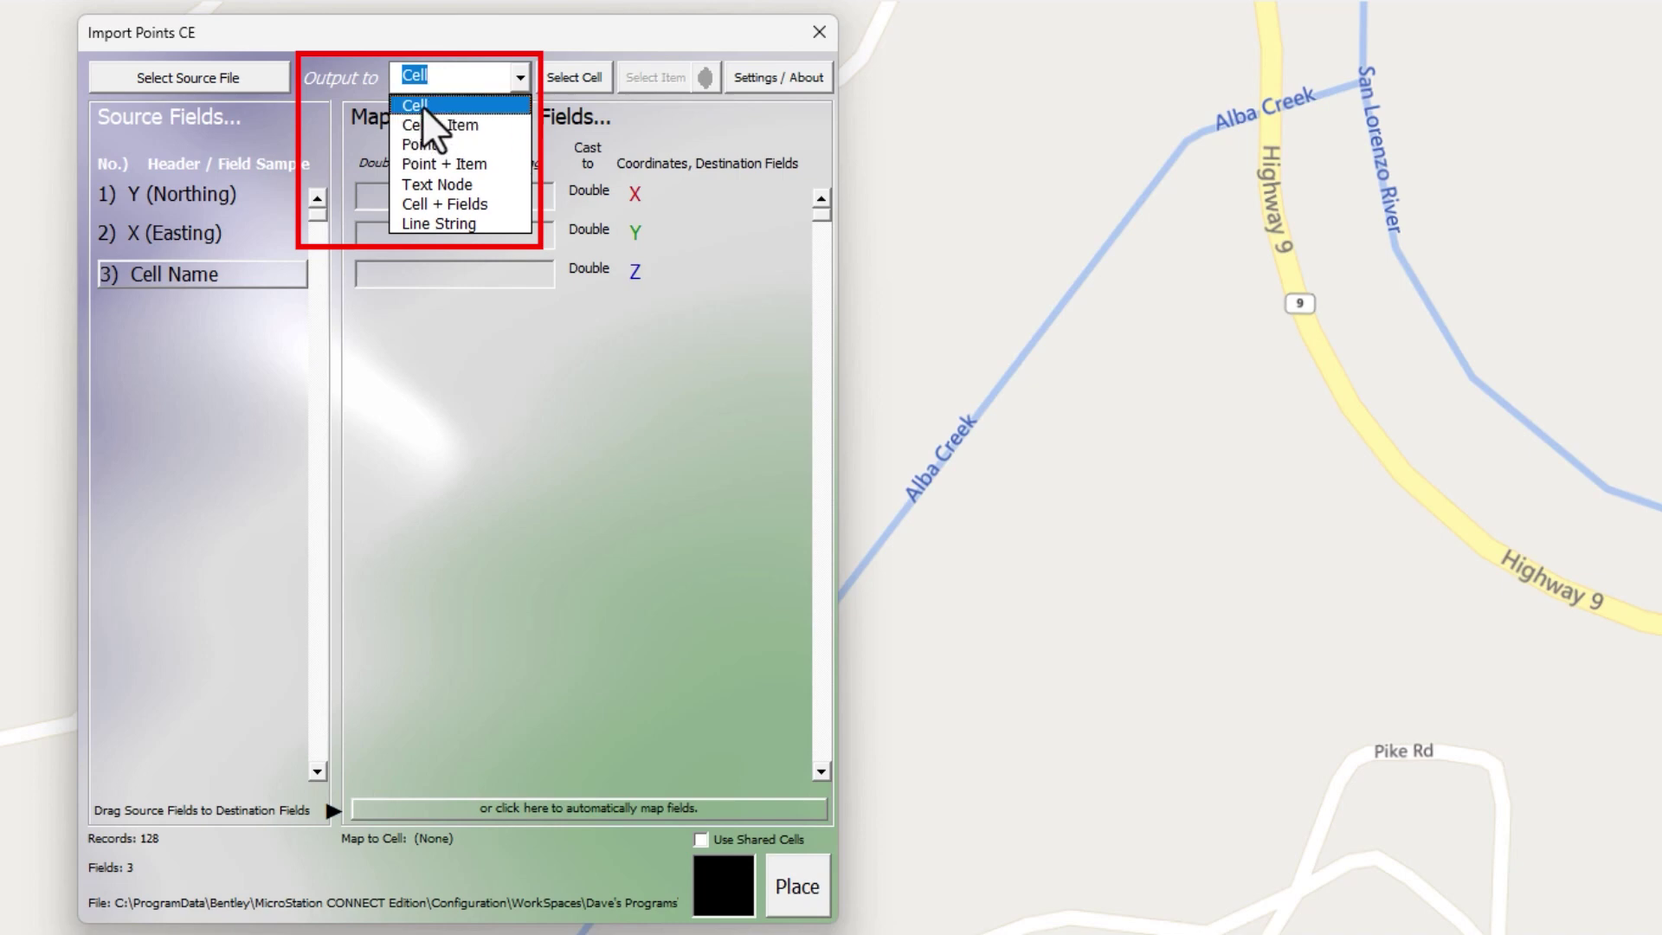
pyautogui.click(422, 105)
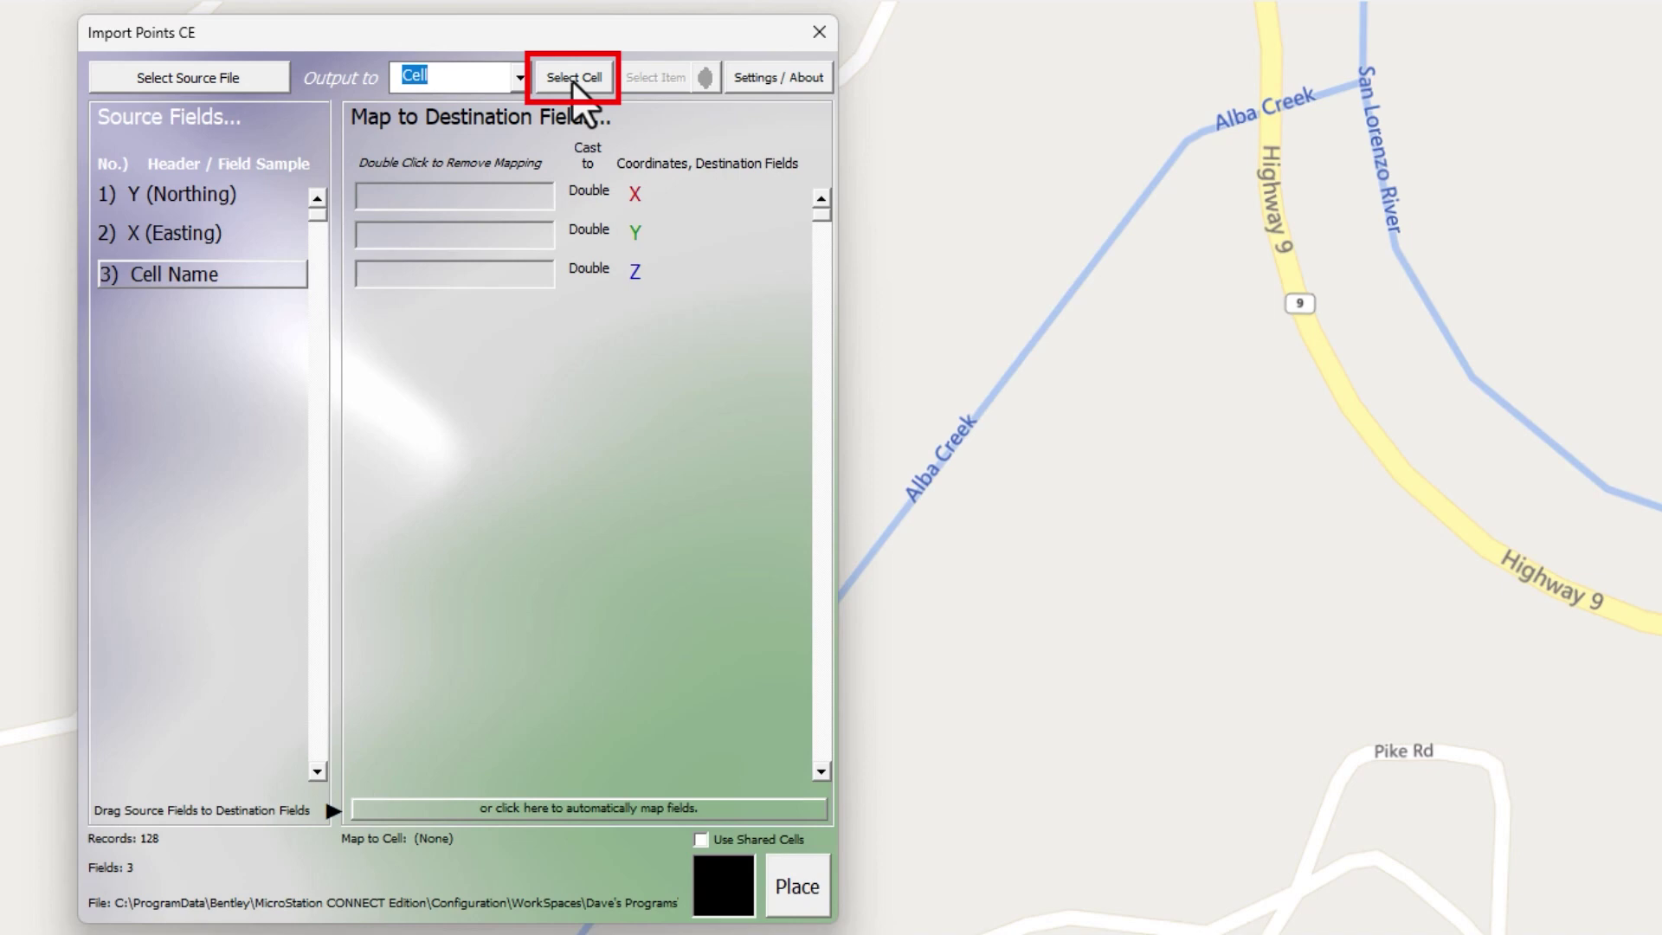
# Choose Ash from Trees.cel as the default cell for the imported points
pyautogui.click(571, 80)
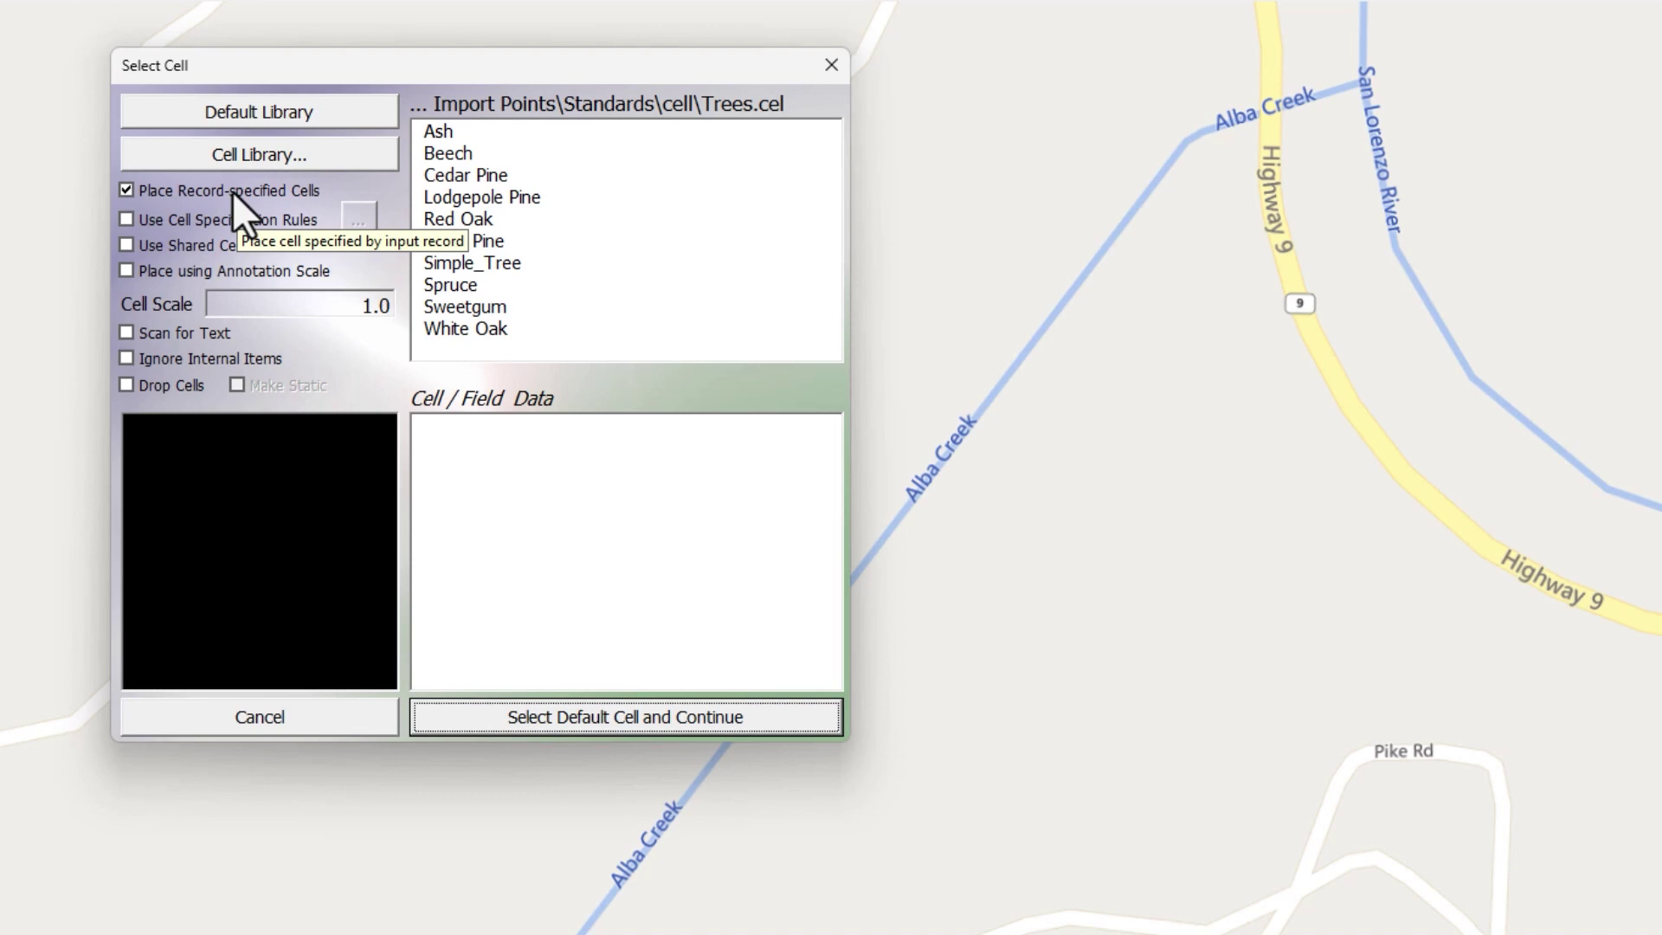
pyautogui.click(440, 132)
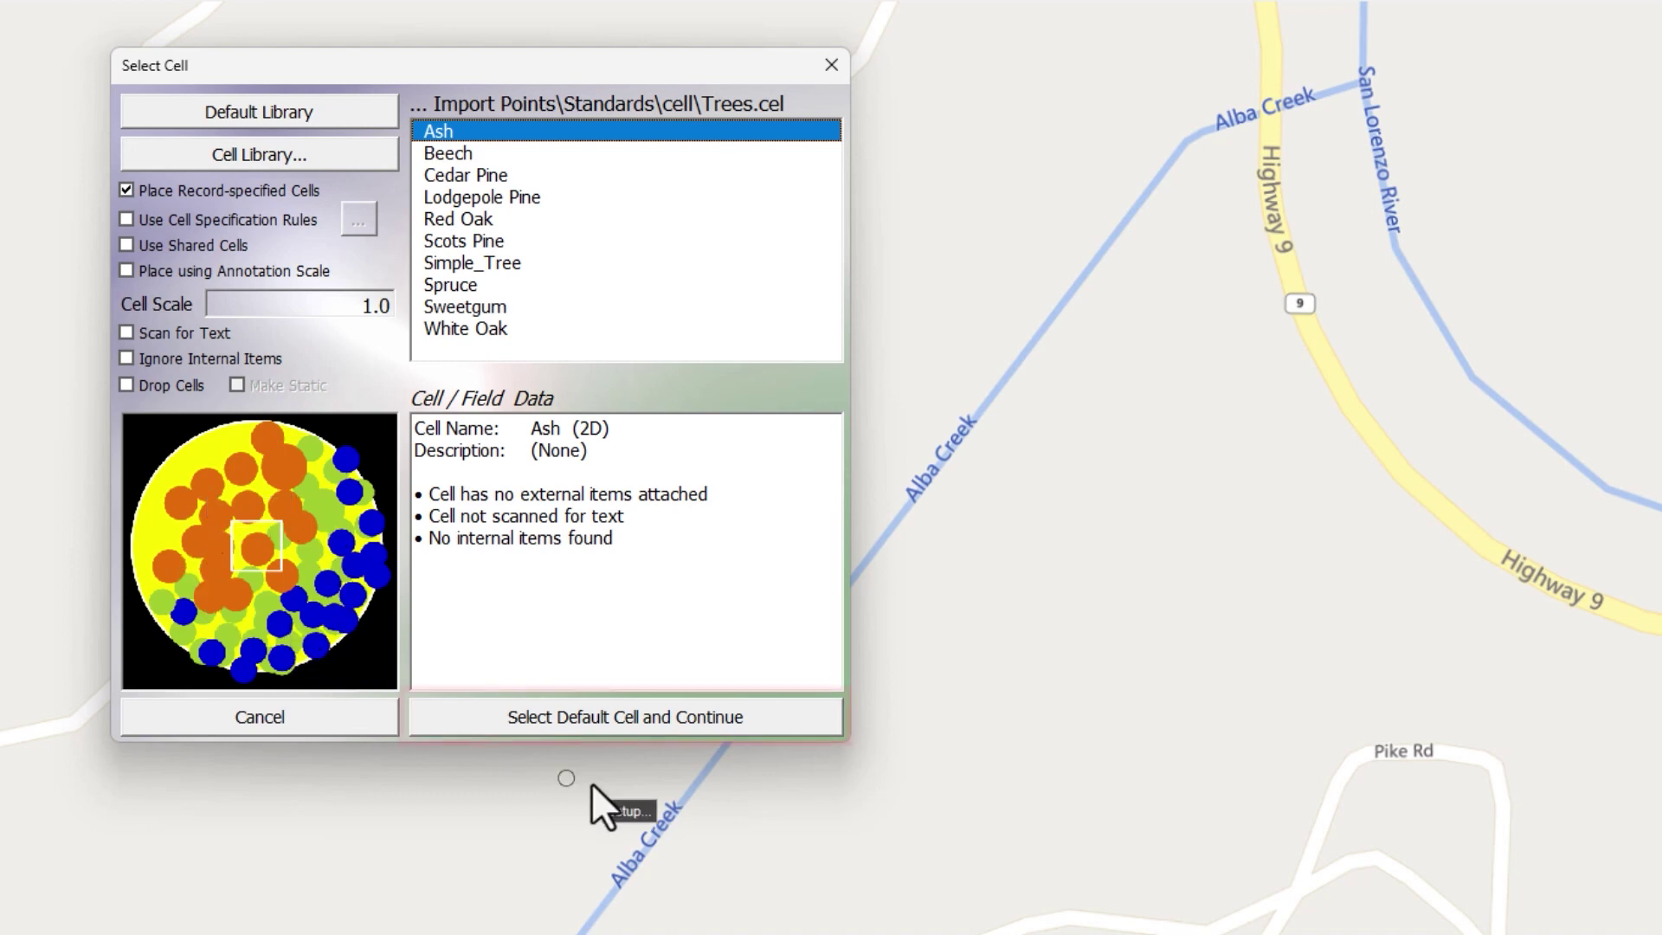
pyautogui.click(656, 718)
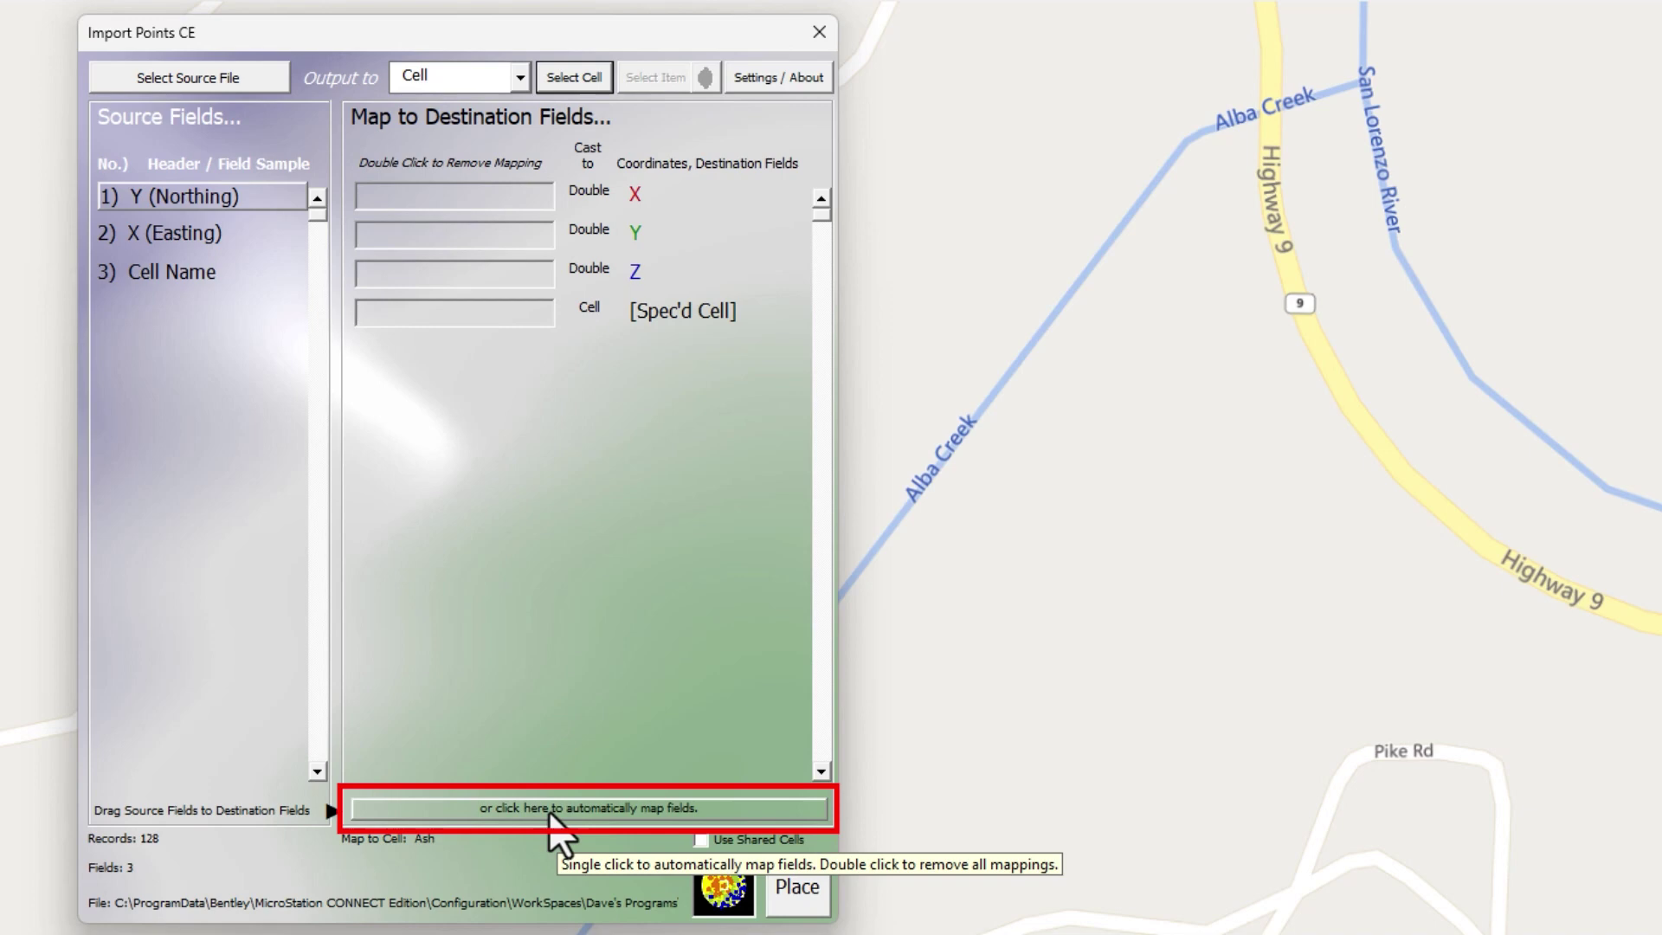
# Auto-map Easting to X and Northing to Y, and assign Cell Name to the cell field
pyautogui.click(549, 813)
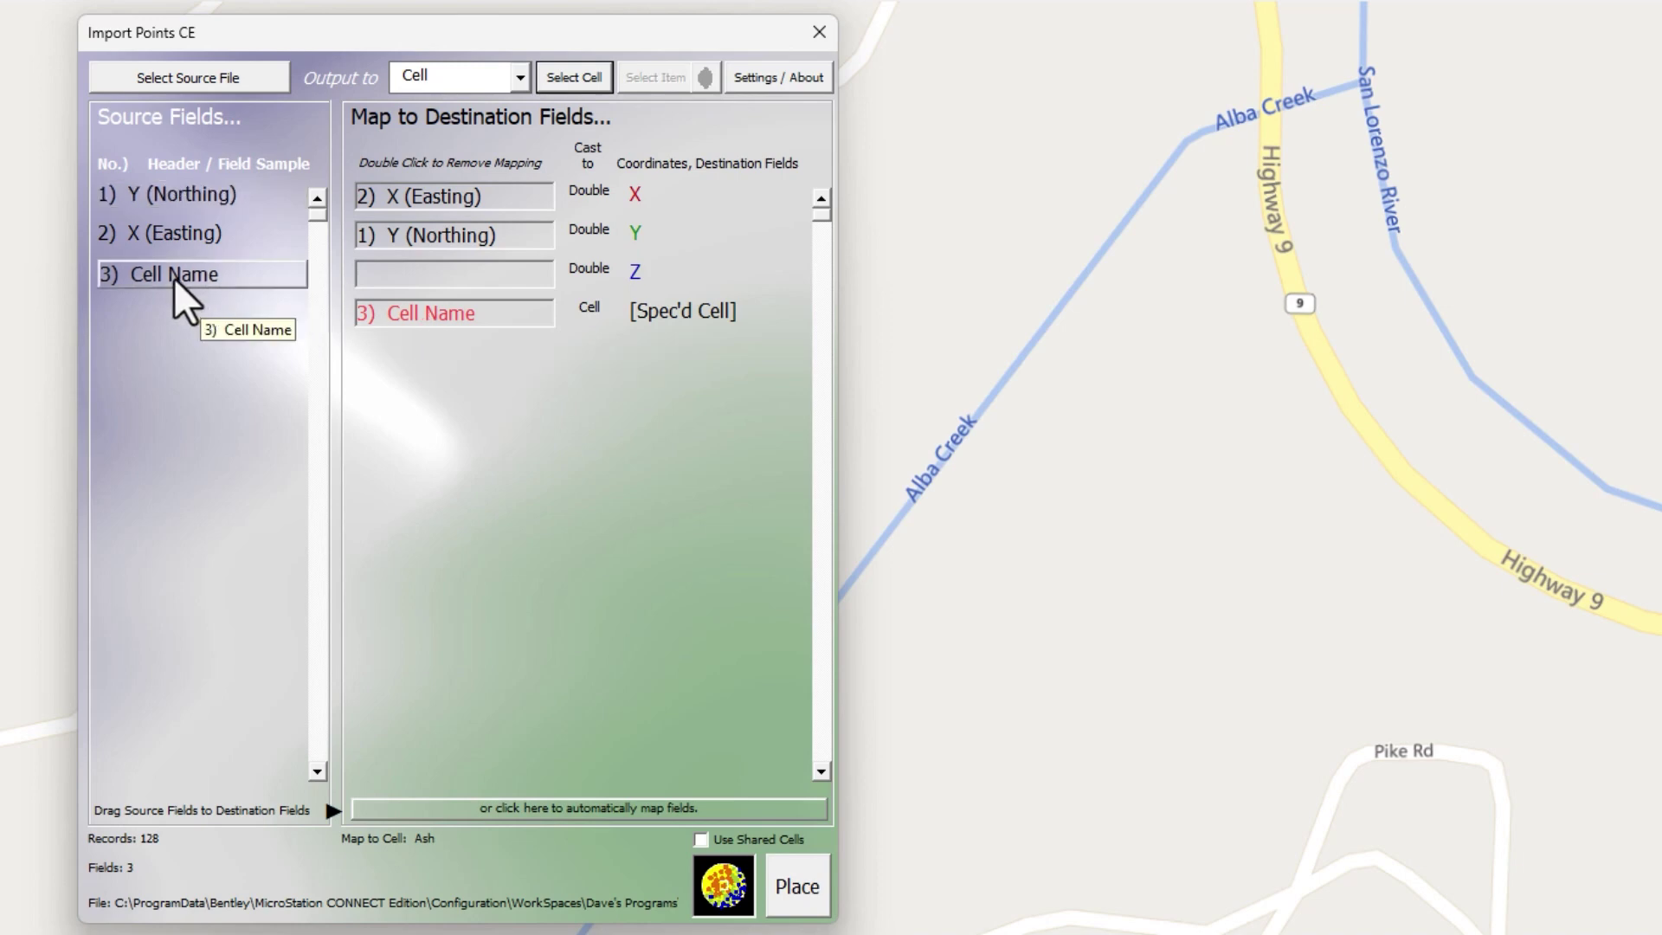
pyautogui.moveTo(173, 282); pyautogui.dragTo(450, 327)
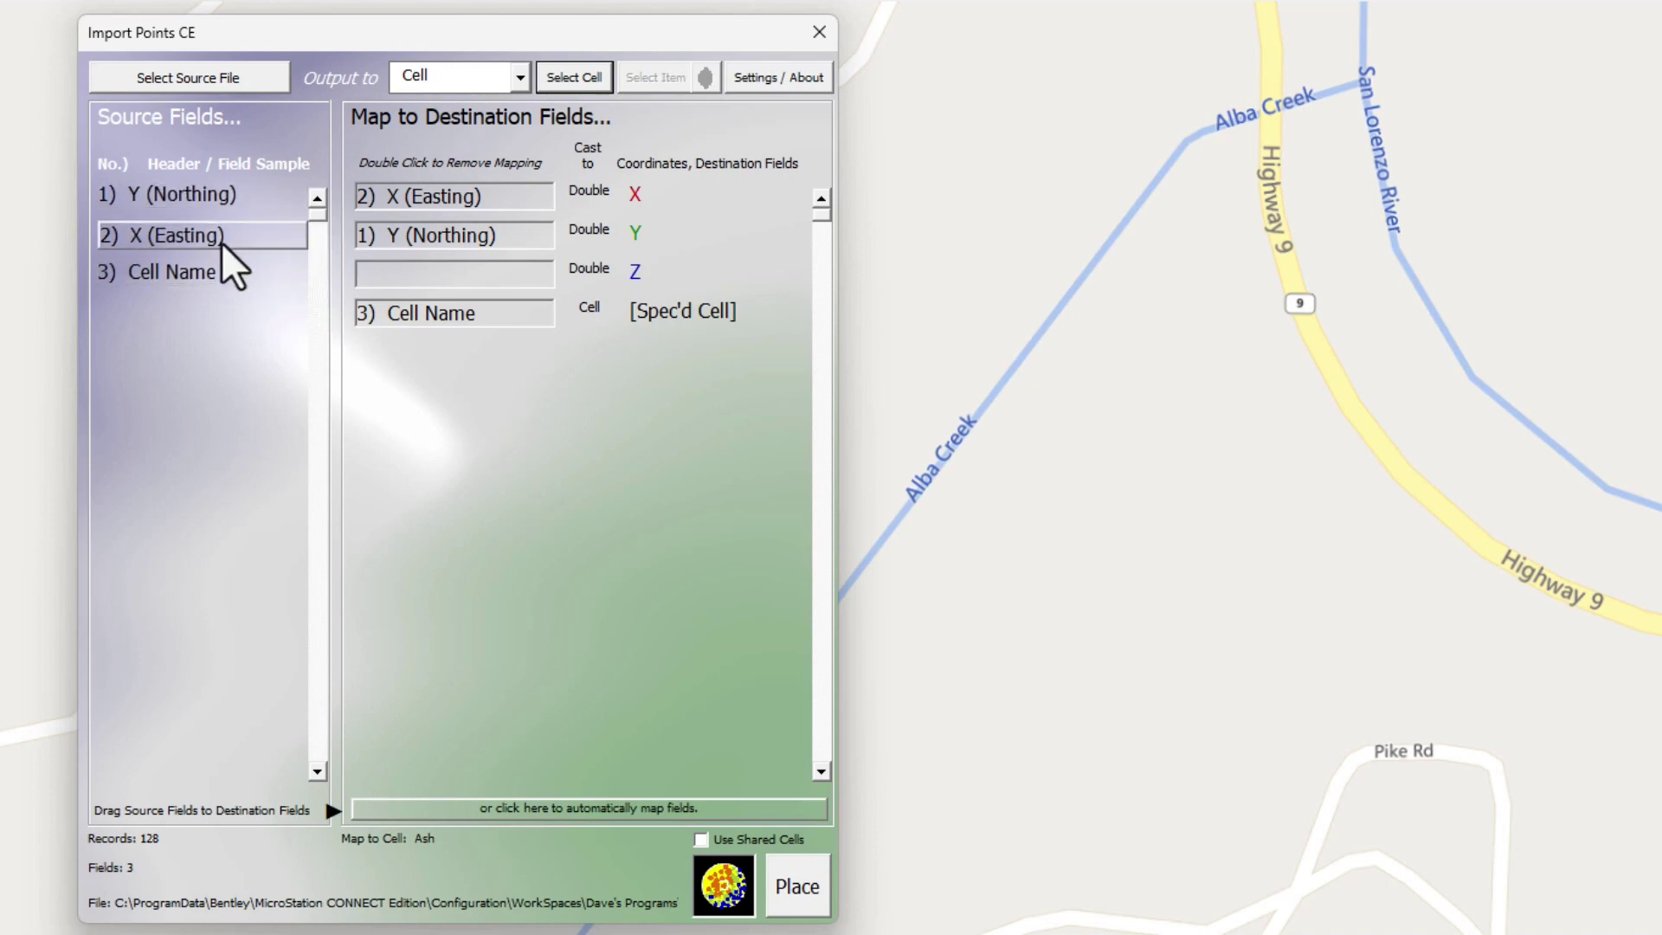
pyautogui.click(761, 81)
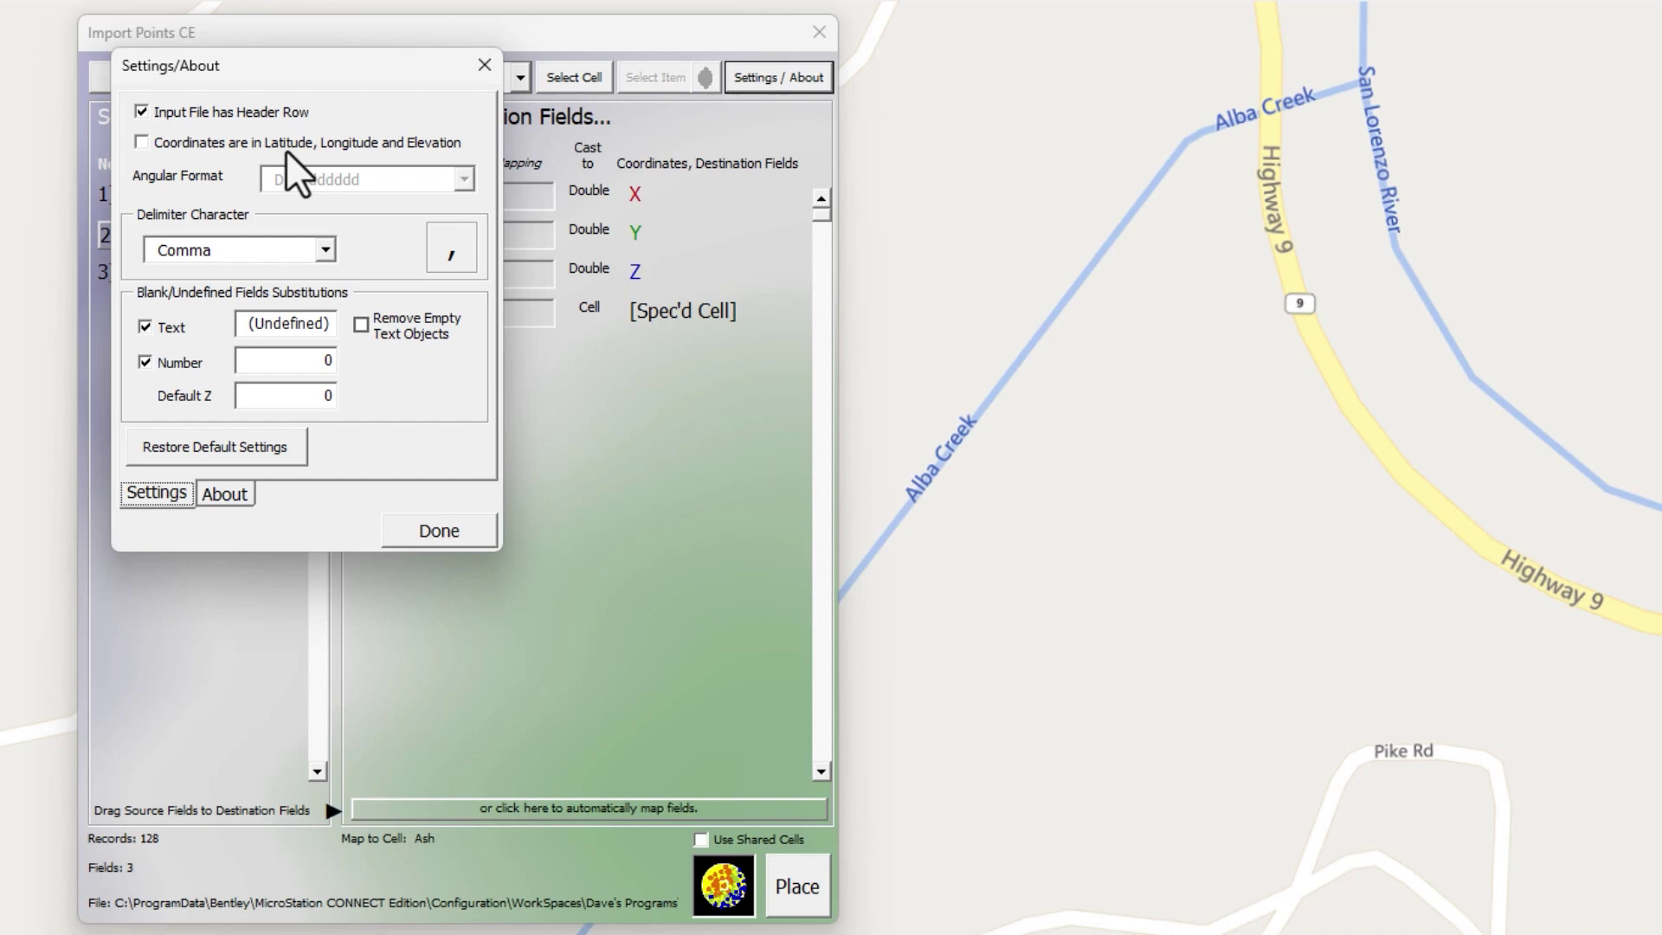
pyautogui.click(437, 532)
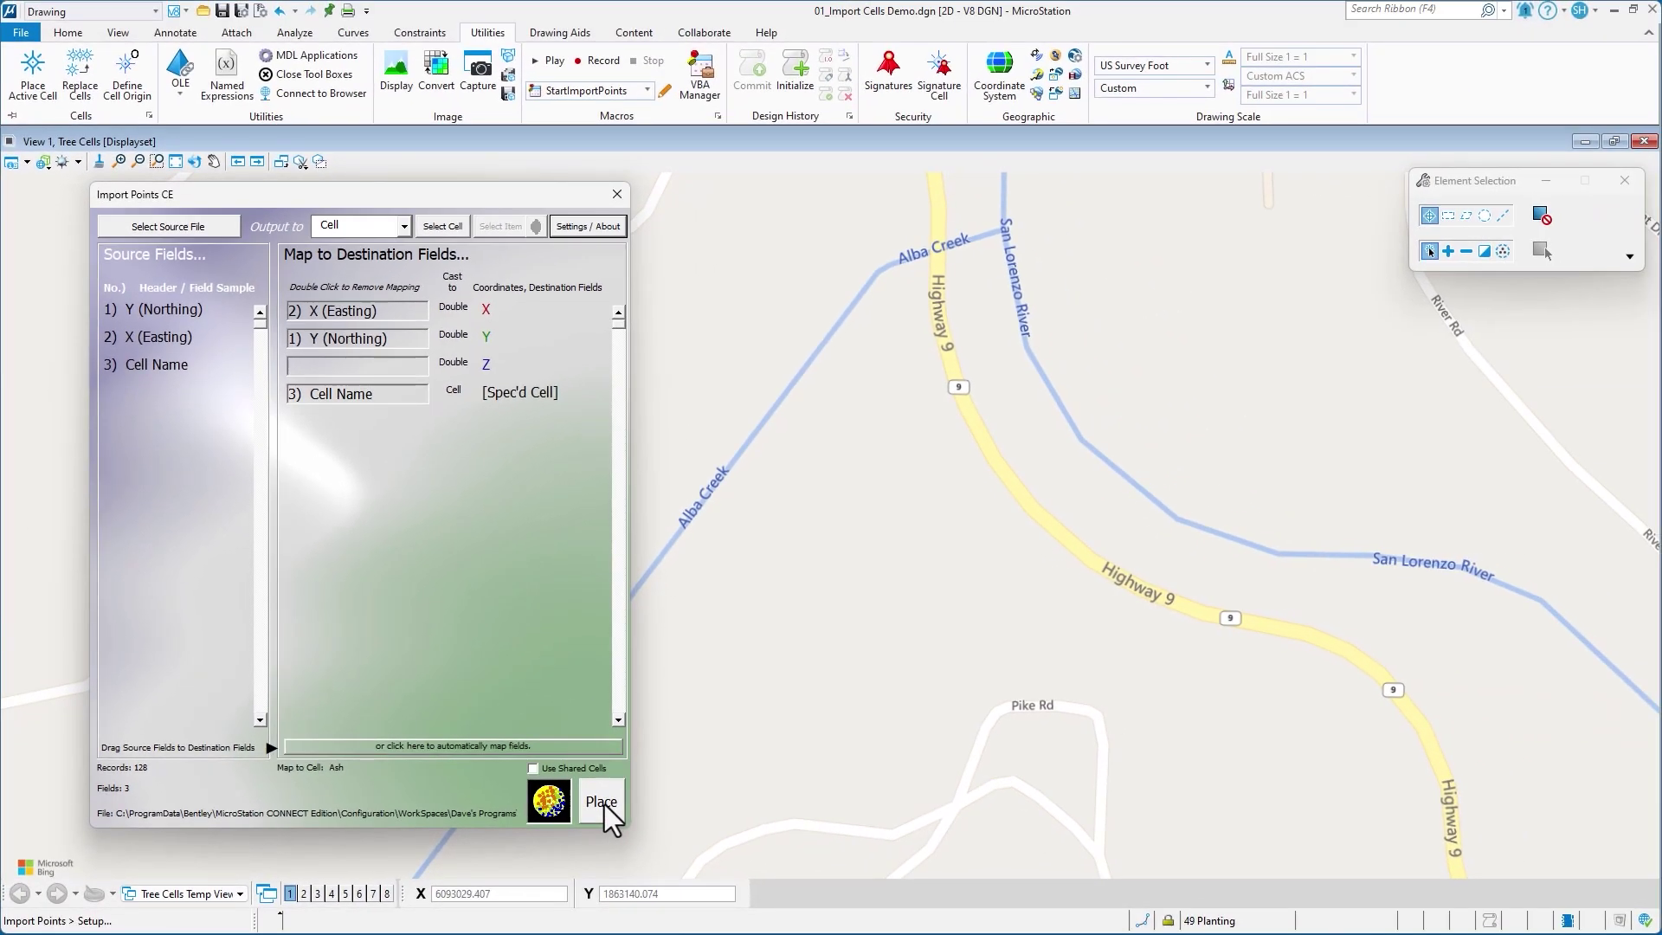
# Place all 128 tree cells and zoom in on them along Highway 9
pyautogui.click(600, 801)
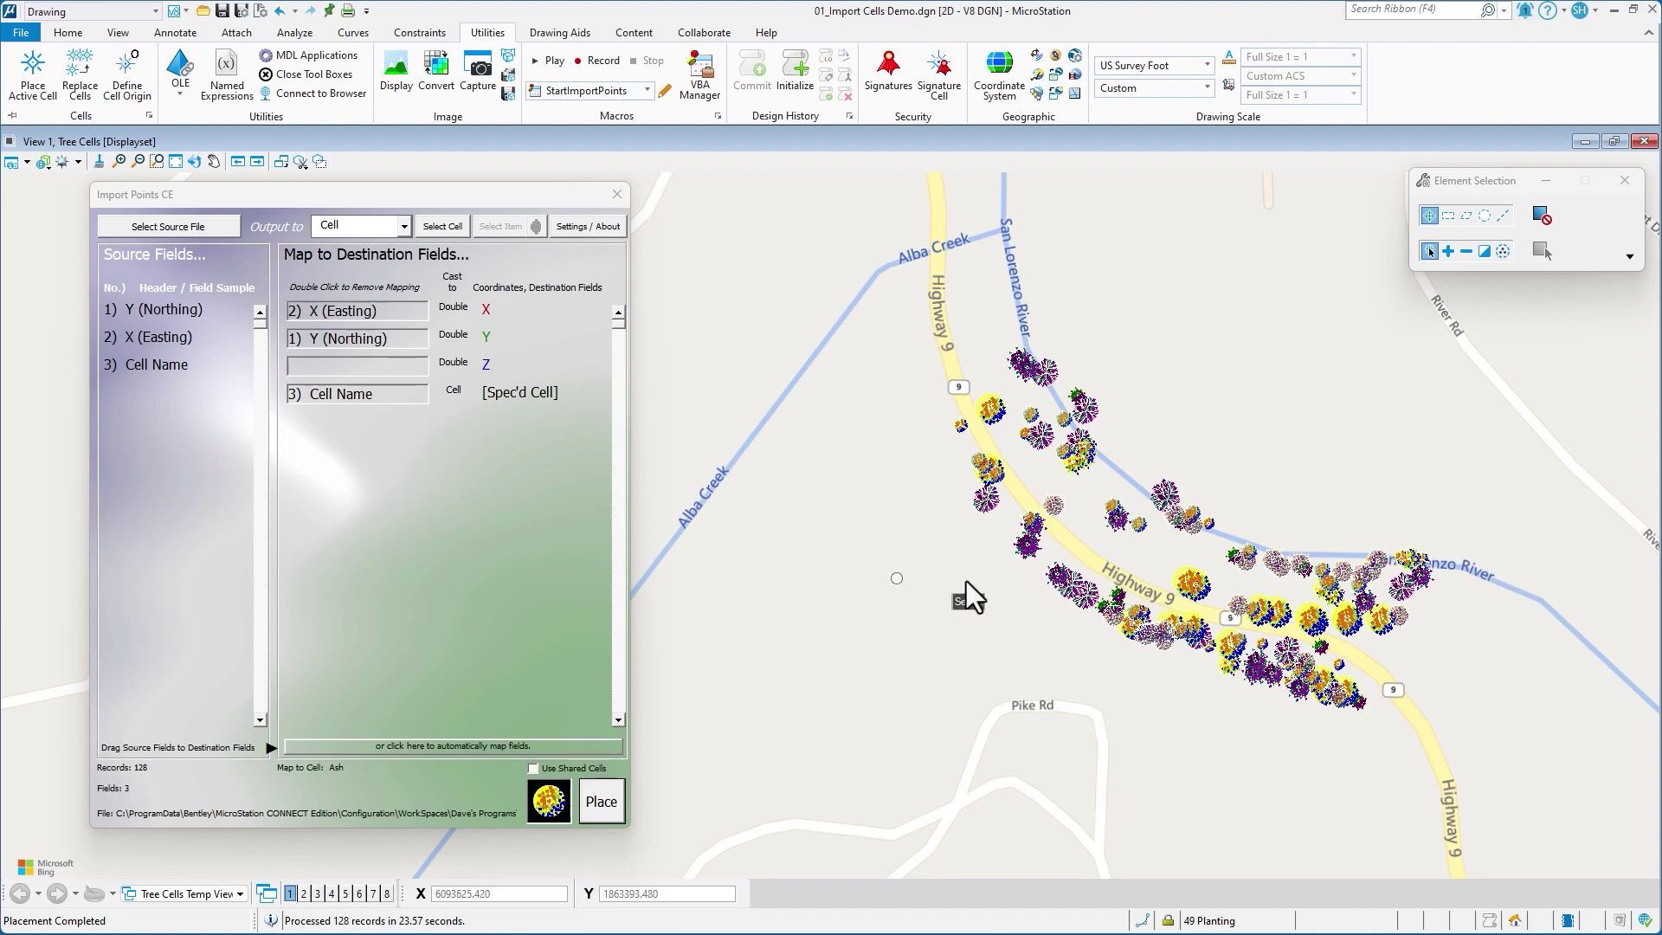
pyautogui.scroll(2, 1031, 476)
pyautogui.scroll(1, 1031, 478)
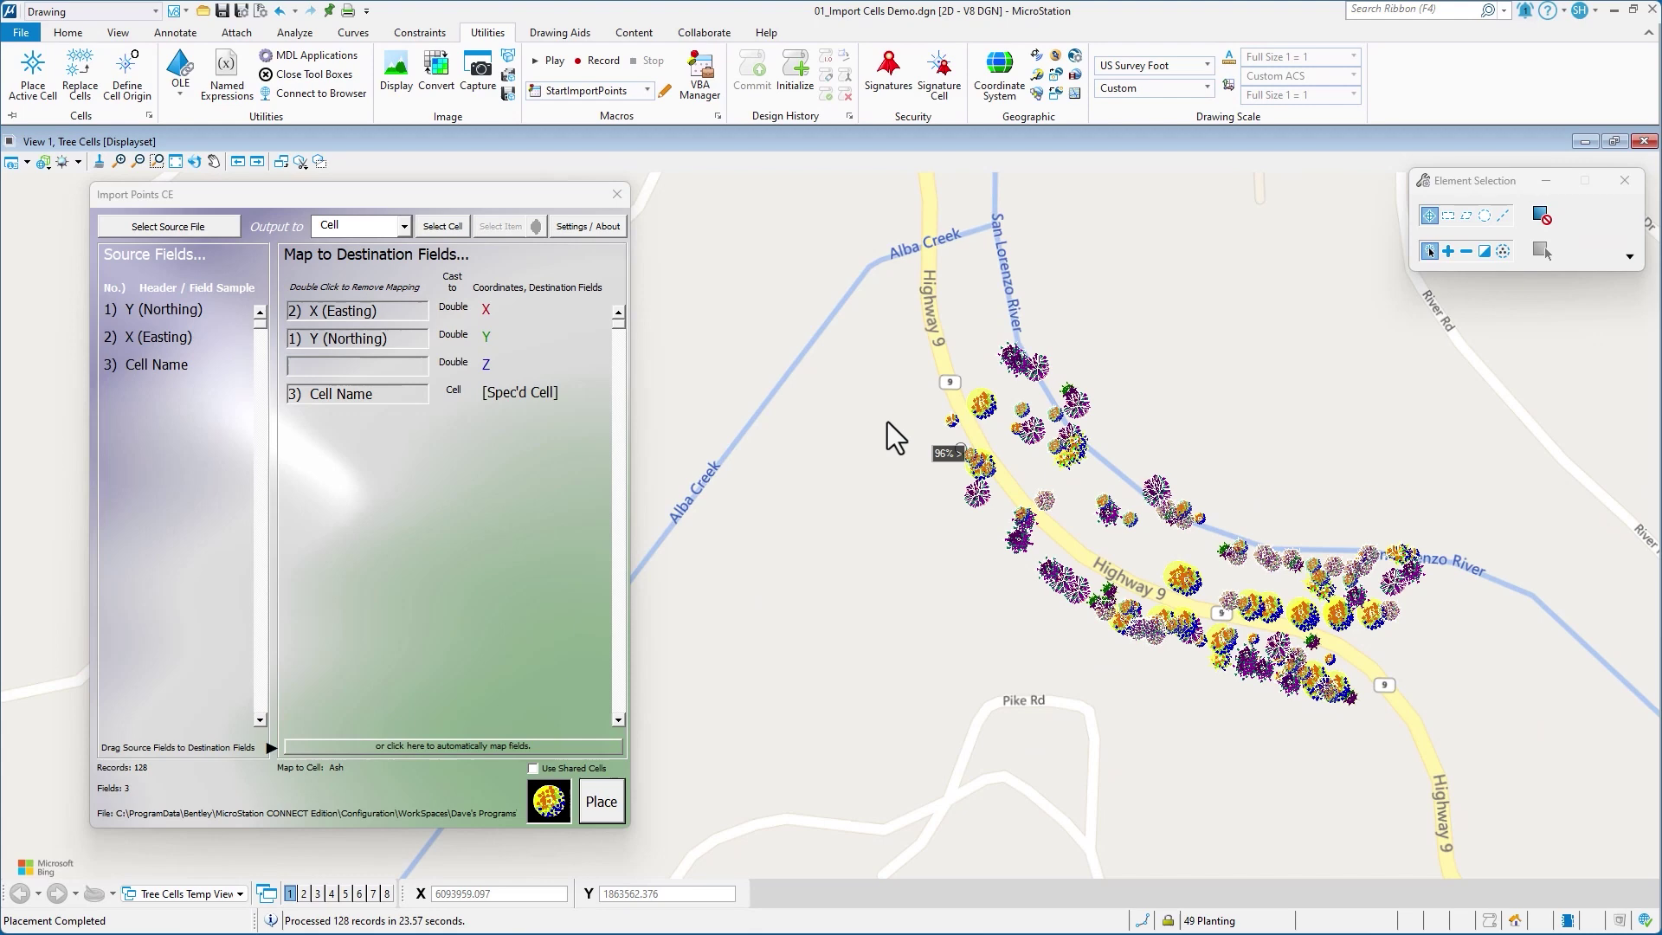
# Preview the Tree Report's species counts (e.g., Sweetgum 24, White Oak 21), then close the report windows
pyautogui.click(616, 196)
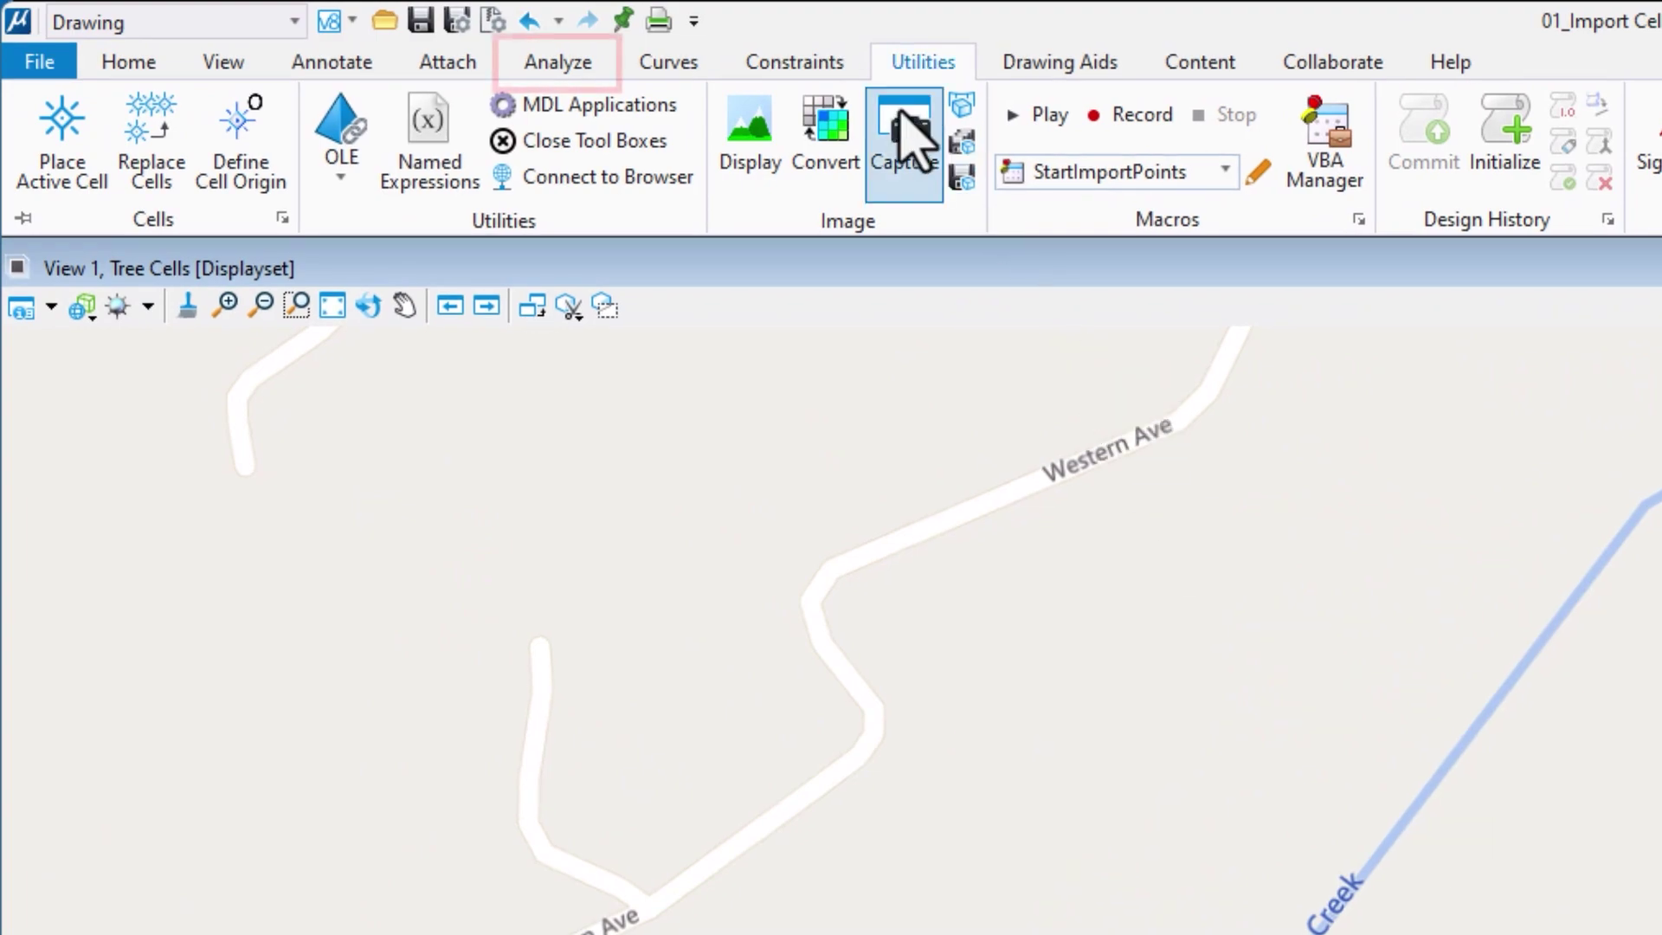
pyautogui.click(574, 59)
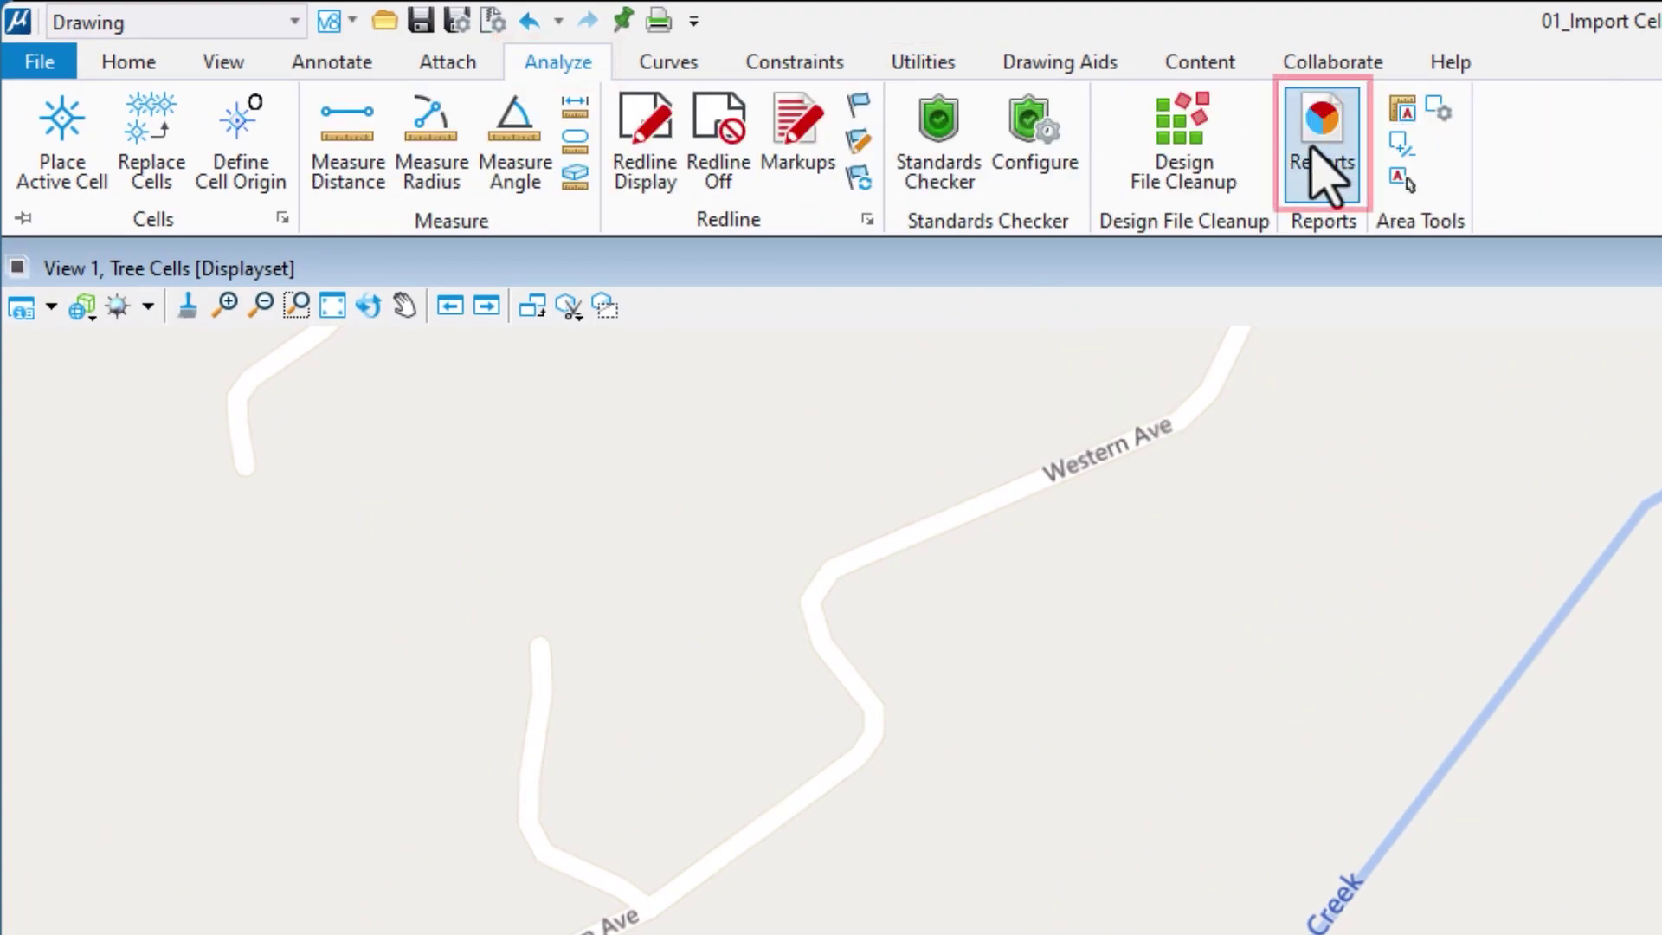
pyautogui.click(1315, 149)
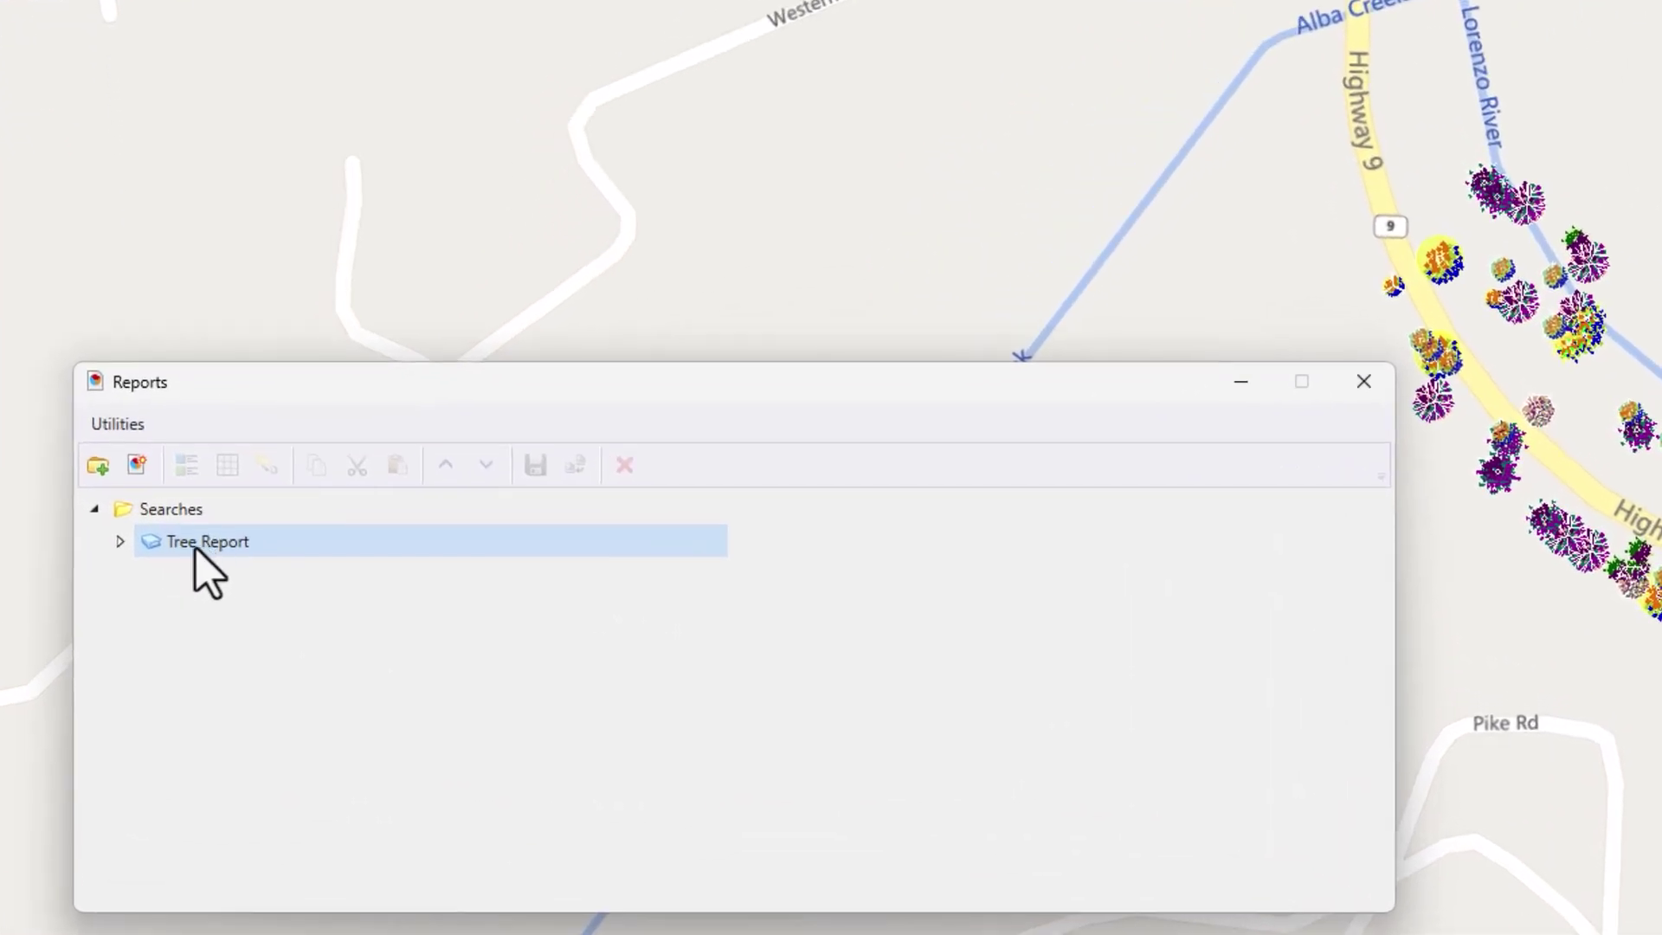
pyautogui.click(169, 543)
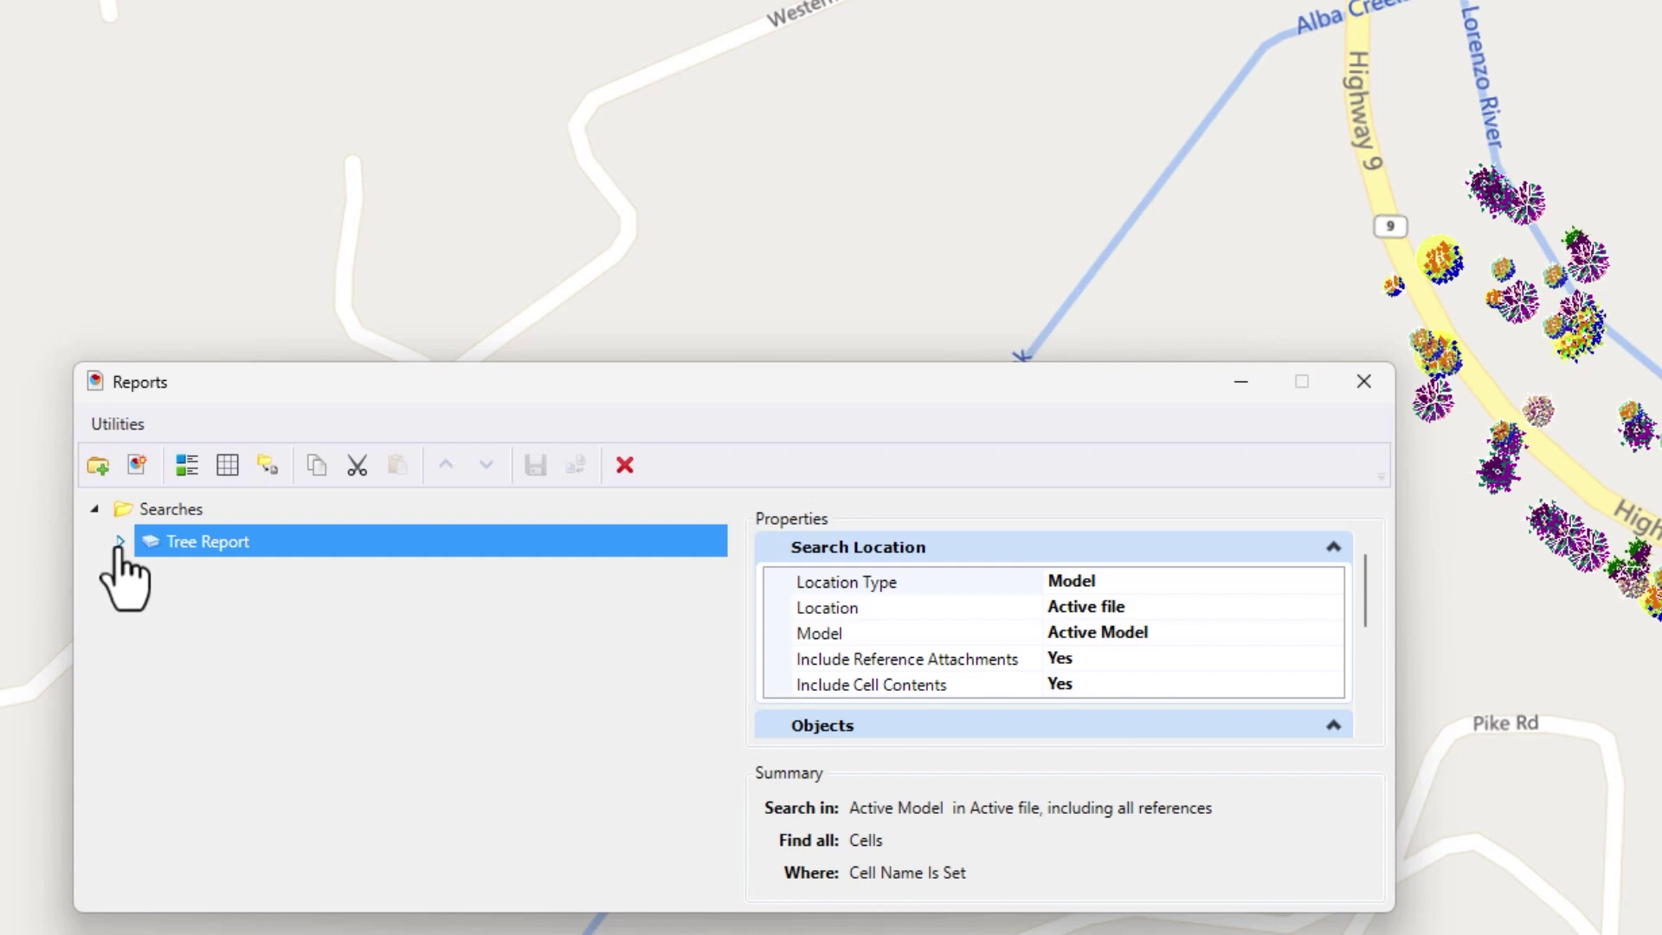
pyautogui.click(121, 541)
pyautogui.click(149, 574)
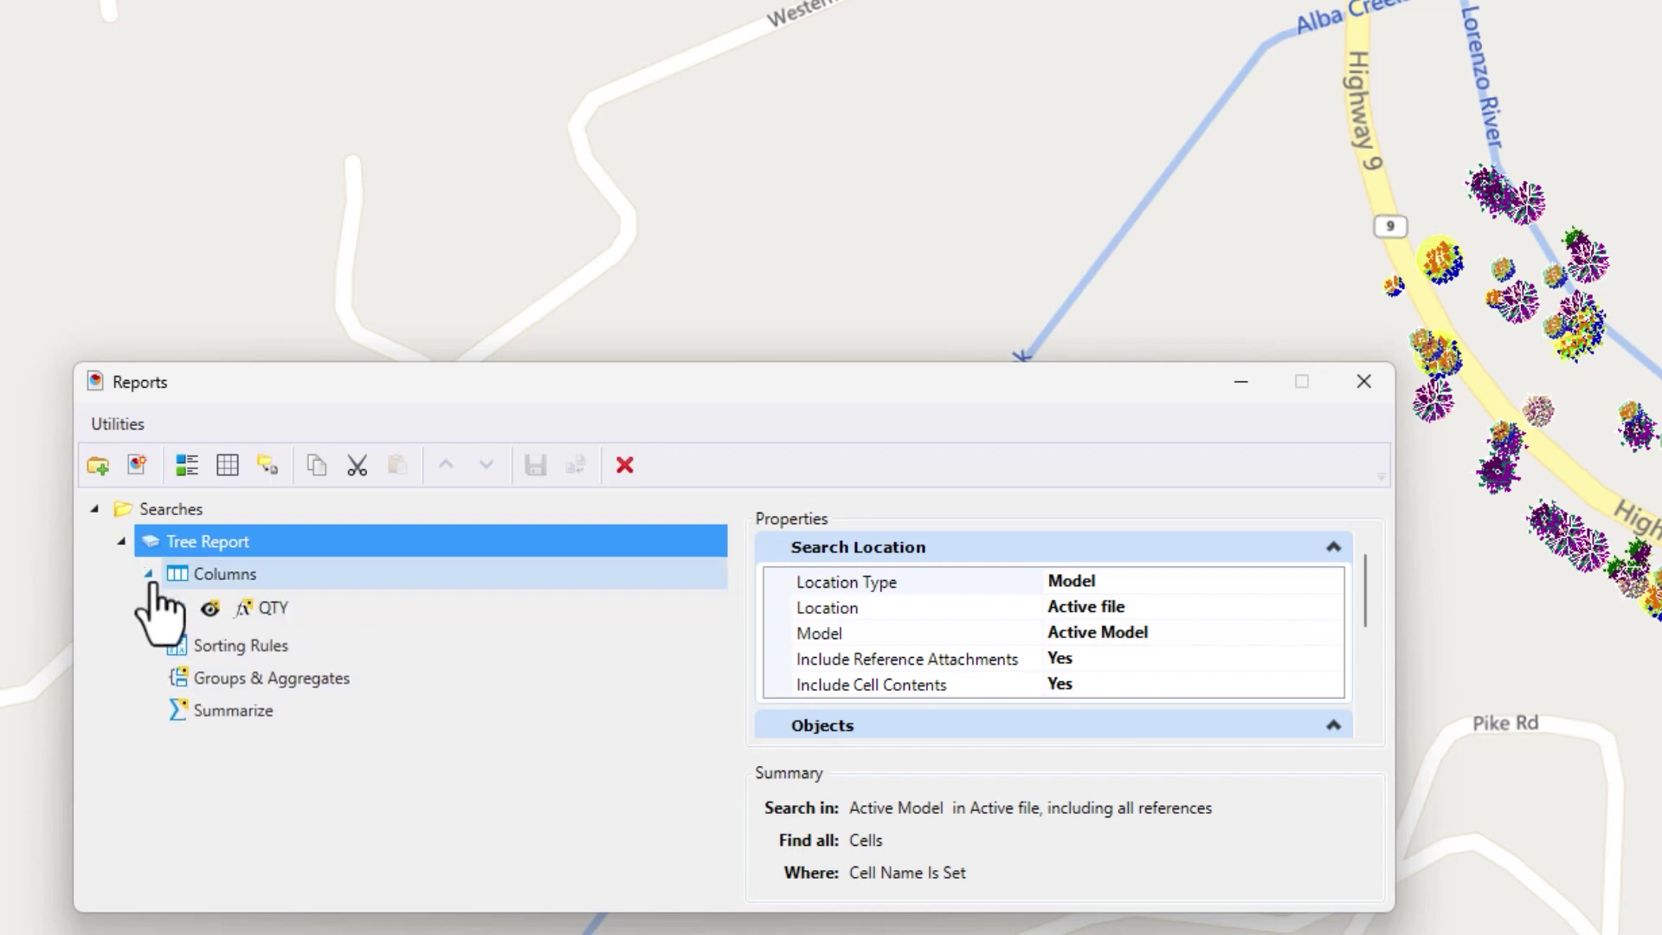
pyautogui.click(187, 468)
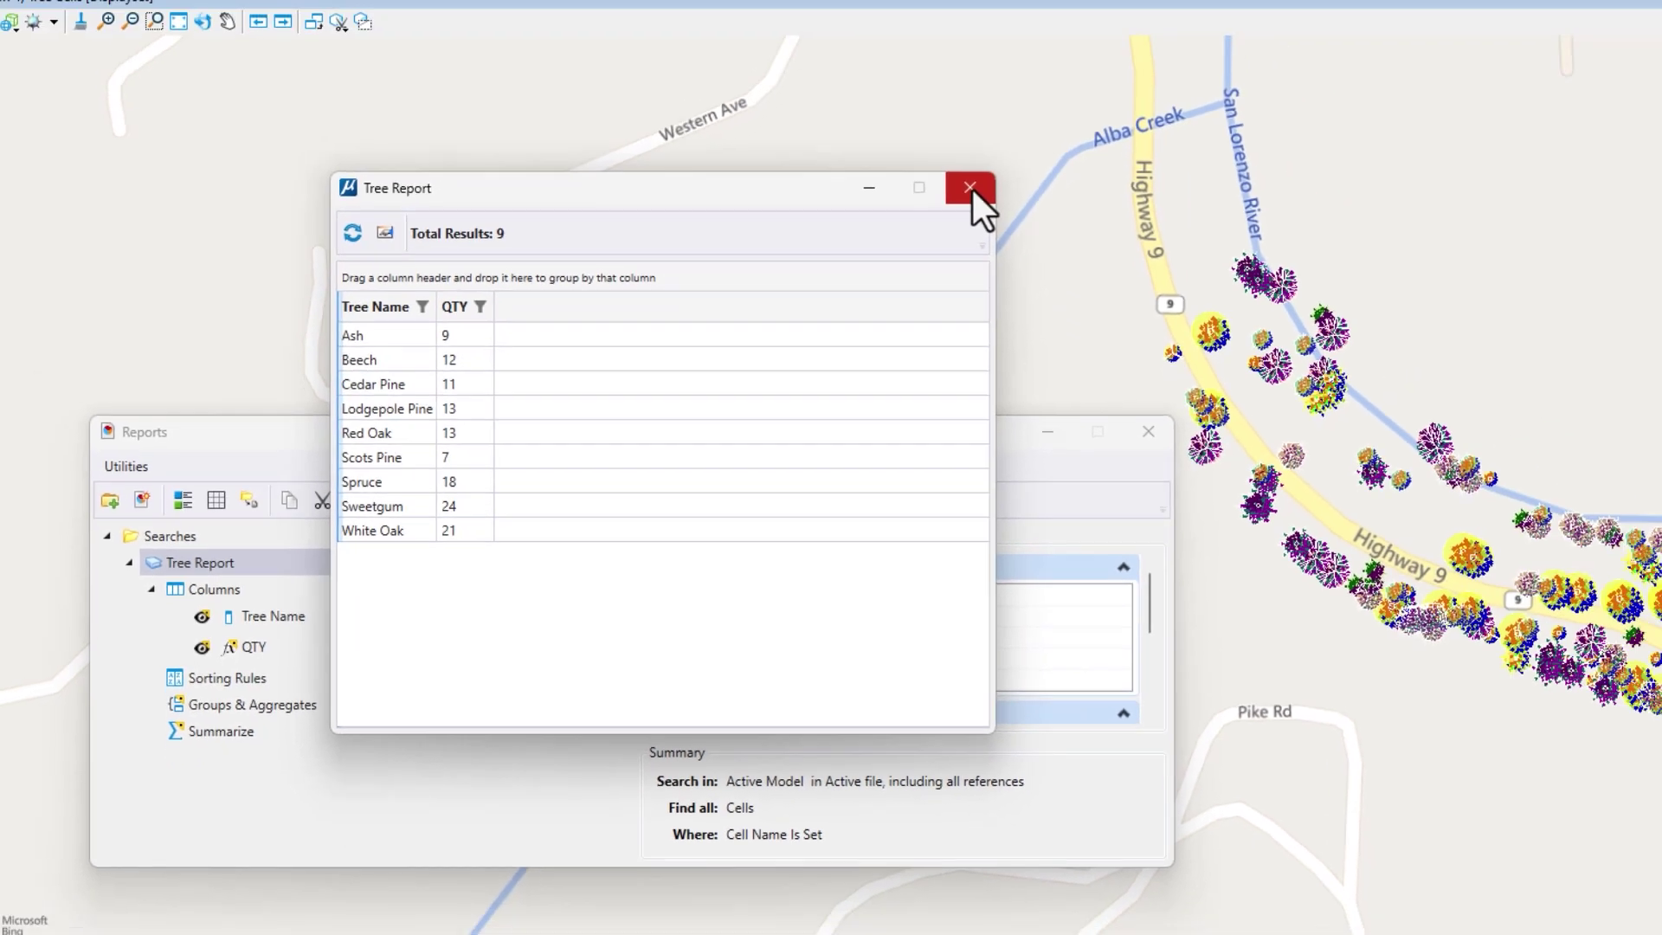
pyautogui.click(1148, 86)
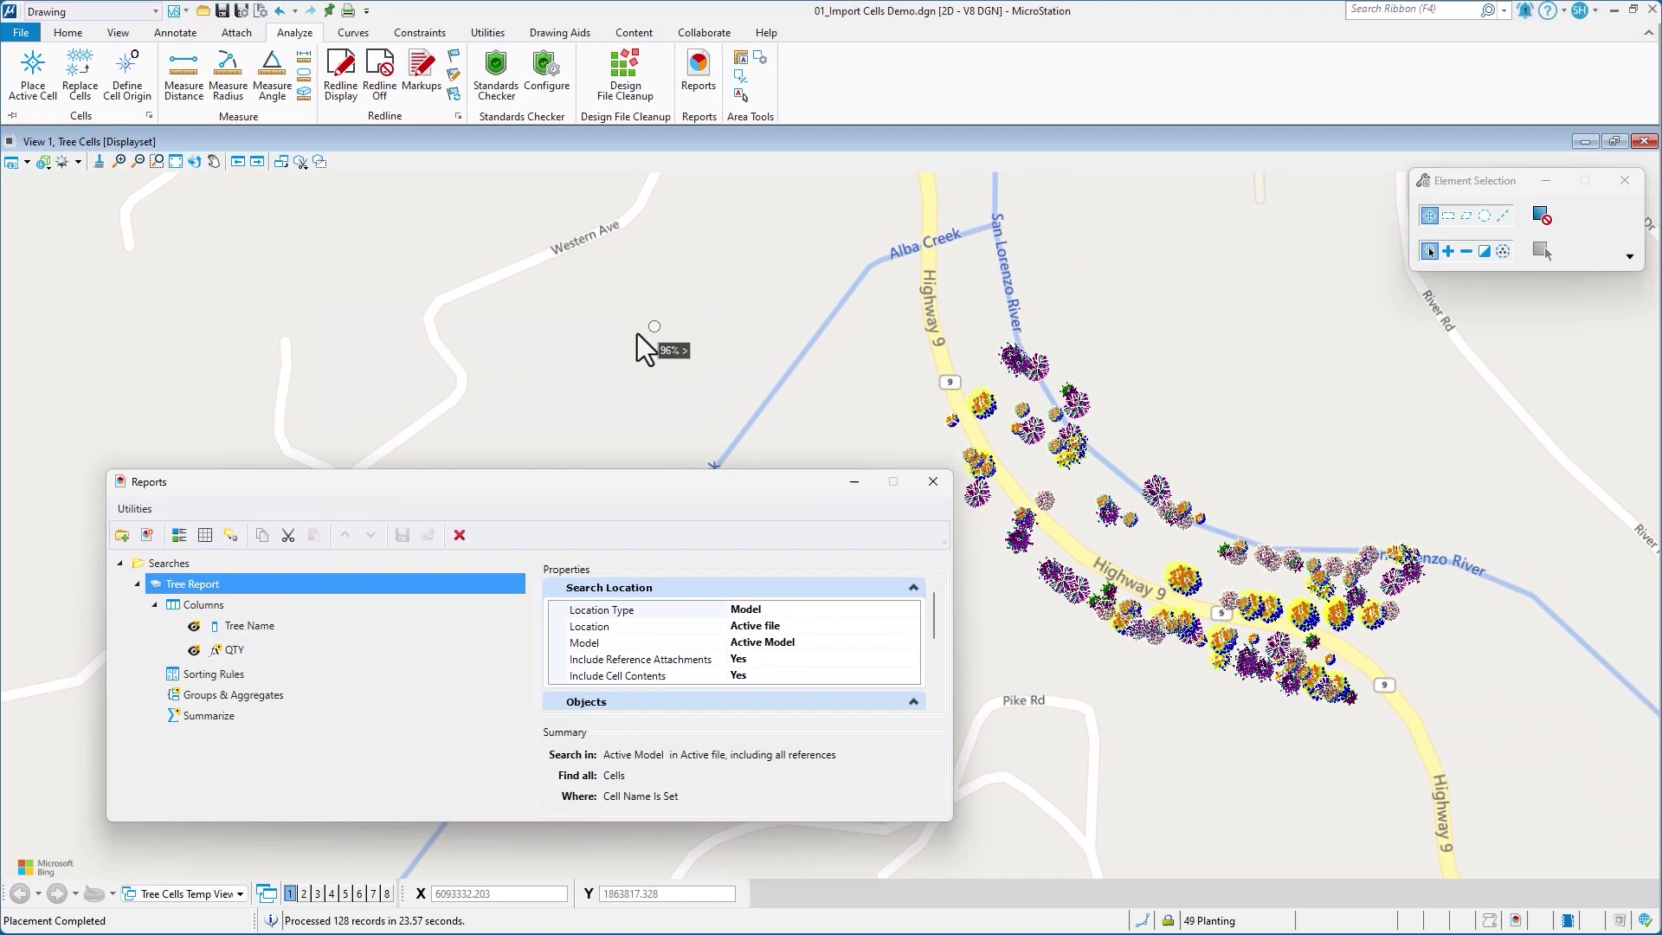
pyautogui.click(931, 482)
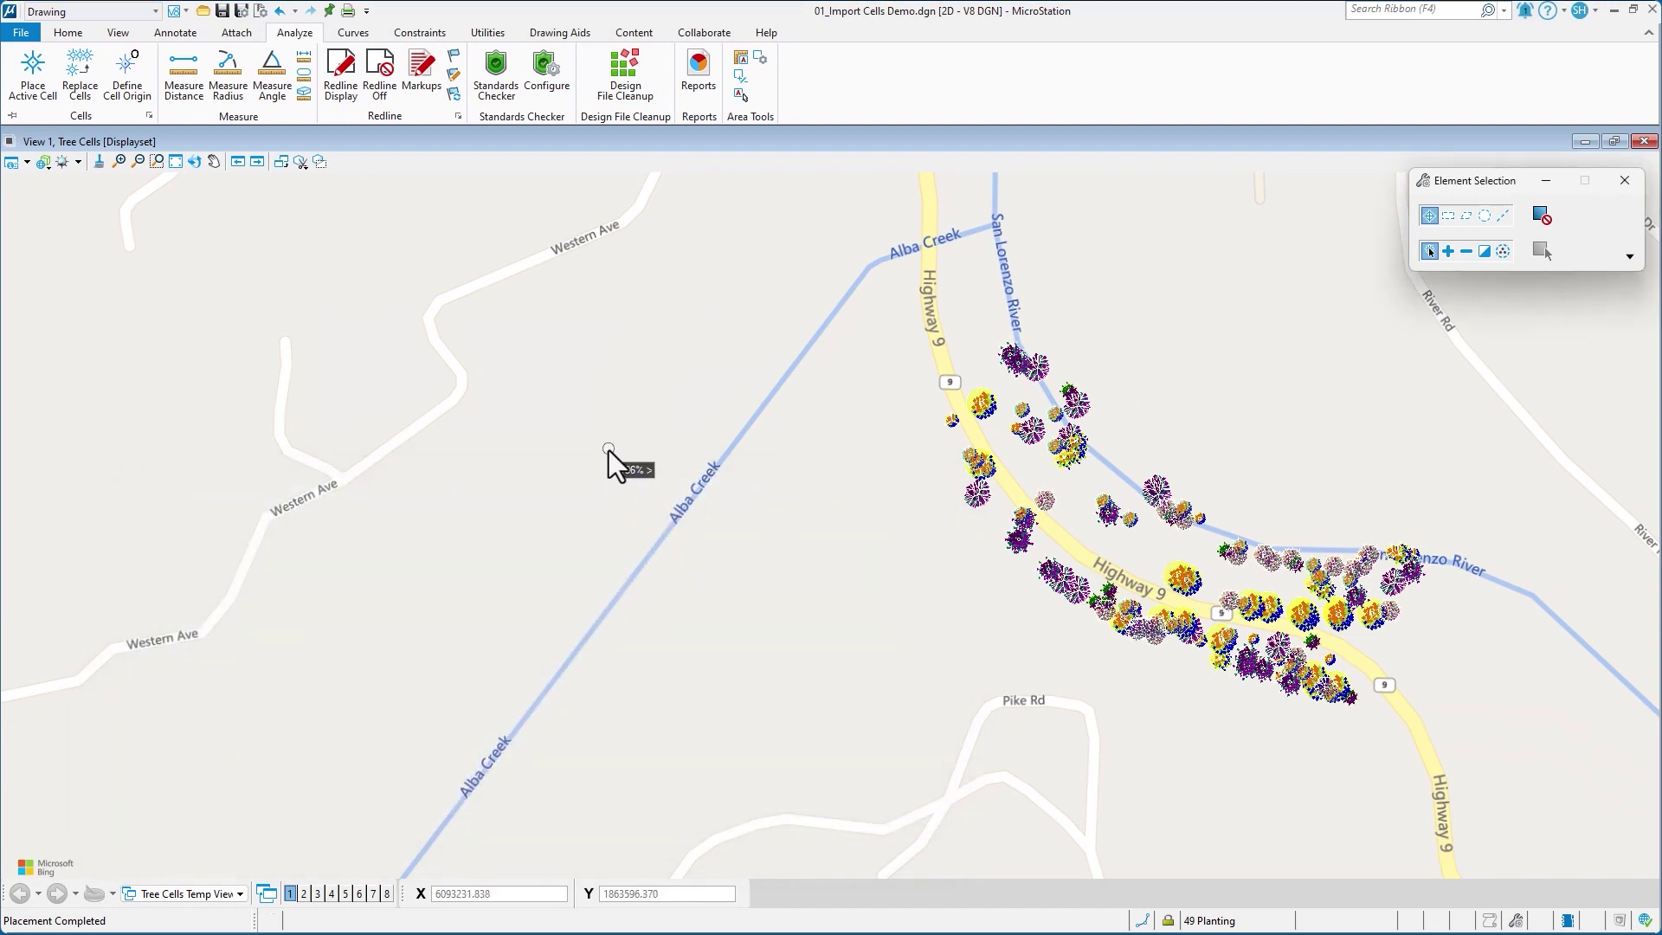